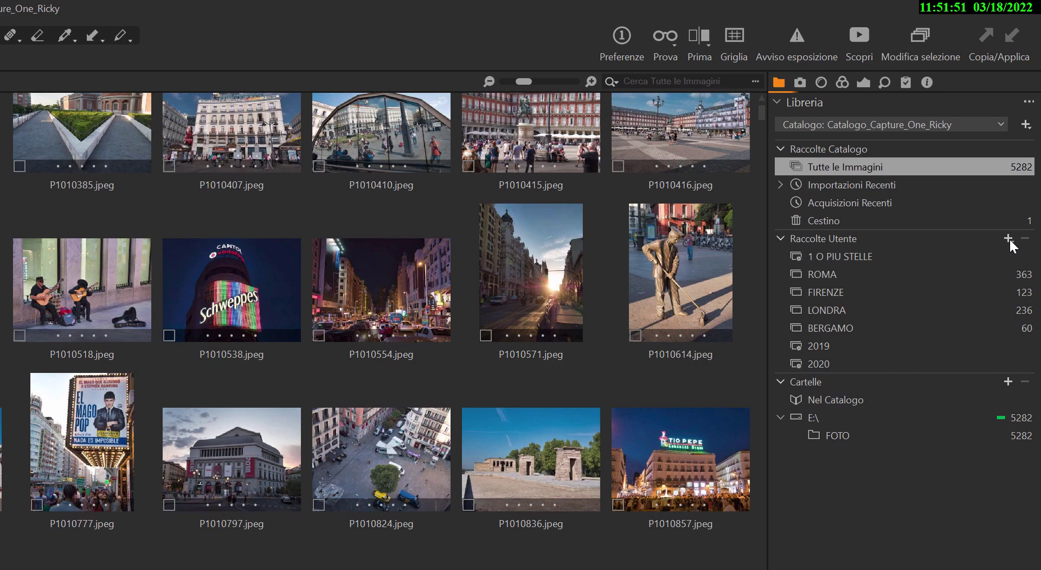
- Add a project named VIAGGIO A FIRENZE under Raccolte Utente, then return to Tutte le Immagini
left_click(1013, 207)
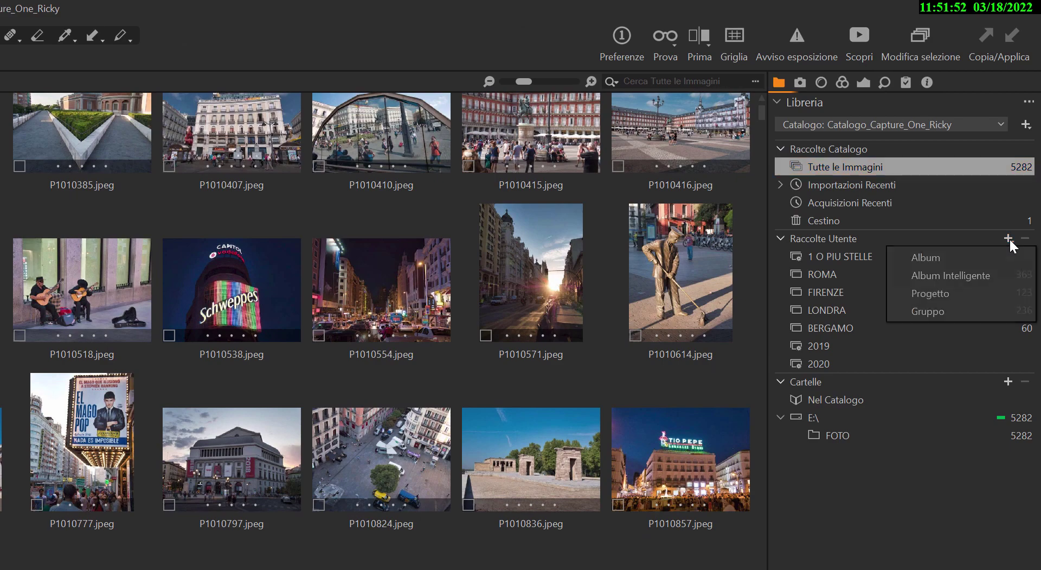
left_click(938, 293)
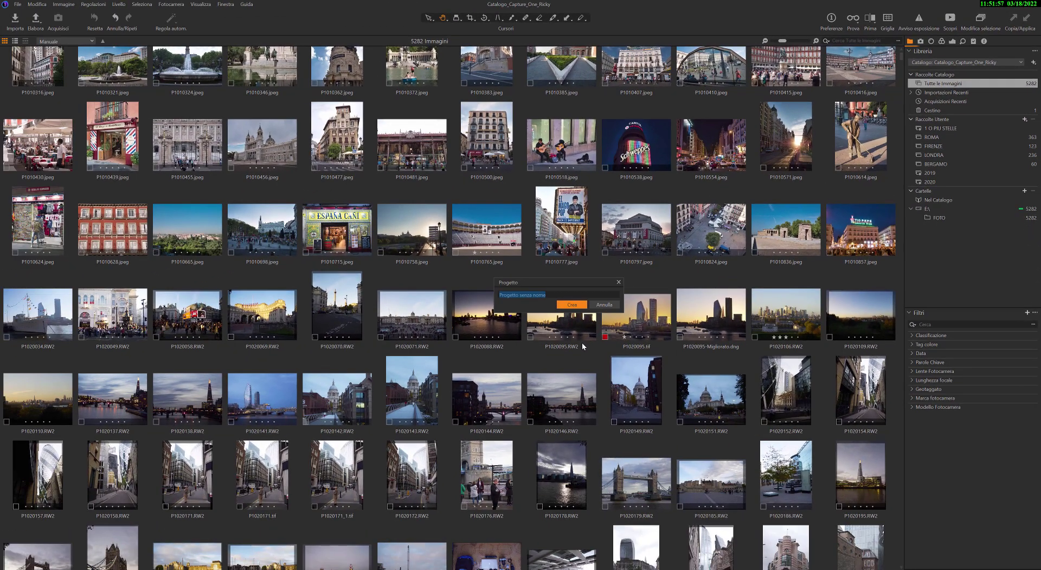
type("VIAGGIO A FIRENZE")
key("Return")
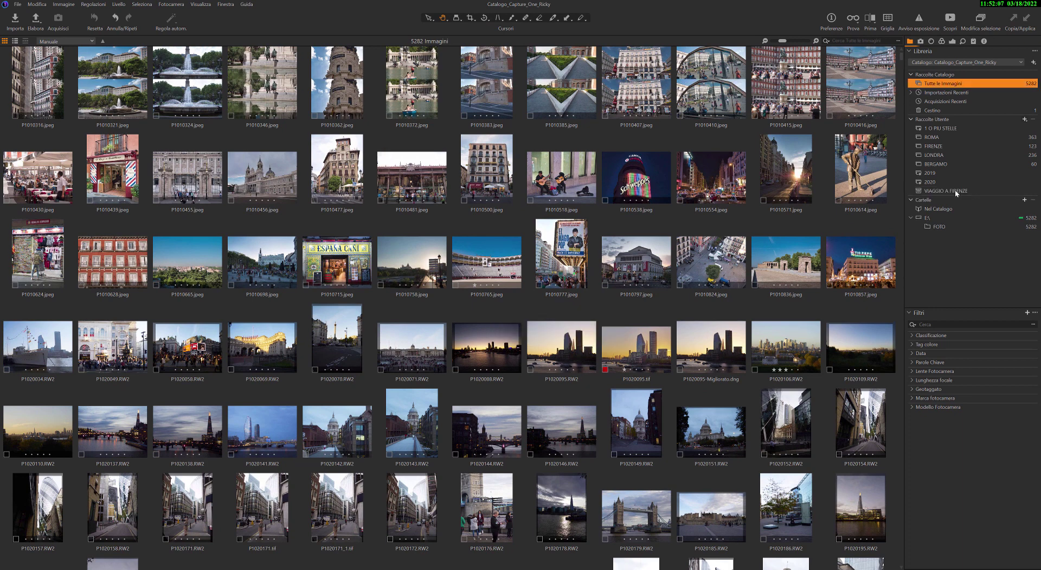
left_click(956, 191)
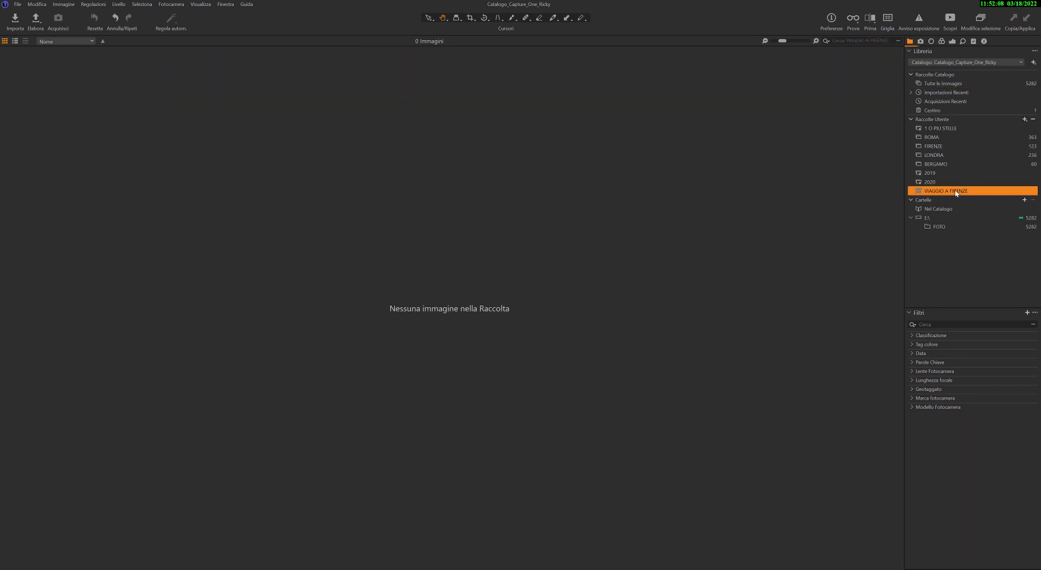
left_click(956, 84)
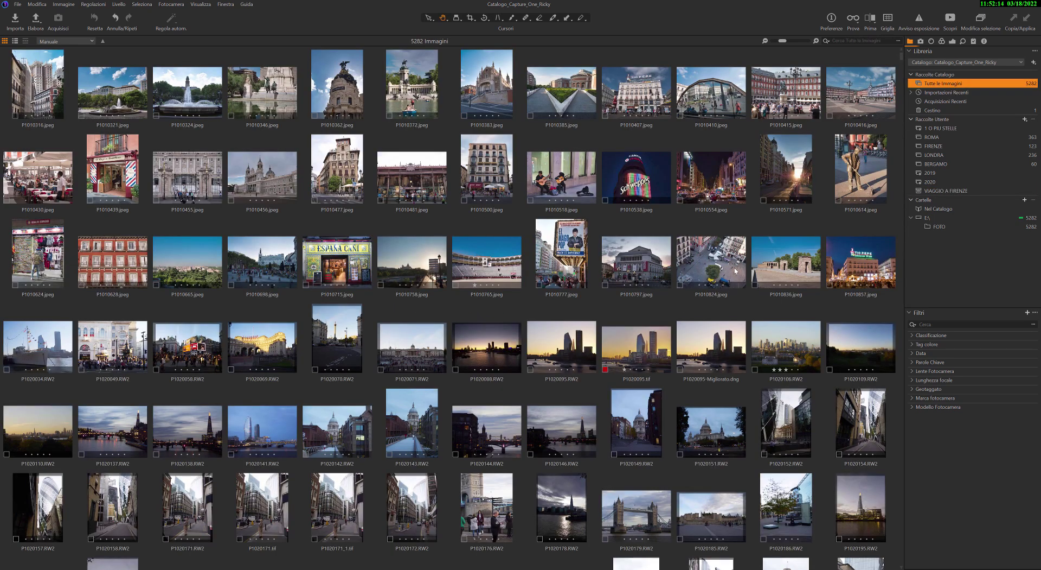
scroll(735, 270, "down", 5)
scroll(646, 299, "down", 10)
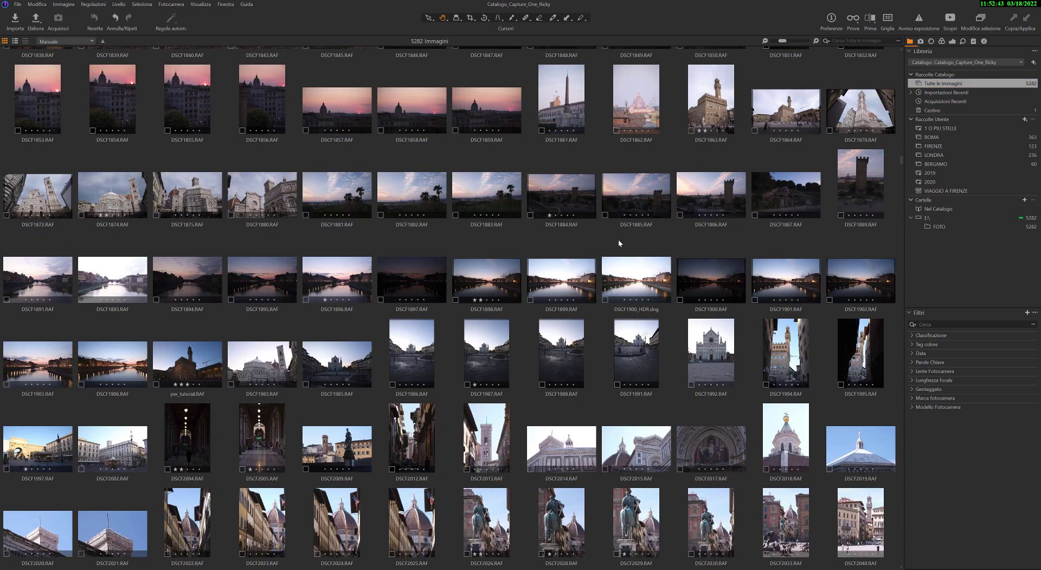
left_click(39, 288)
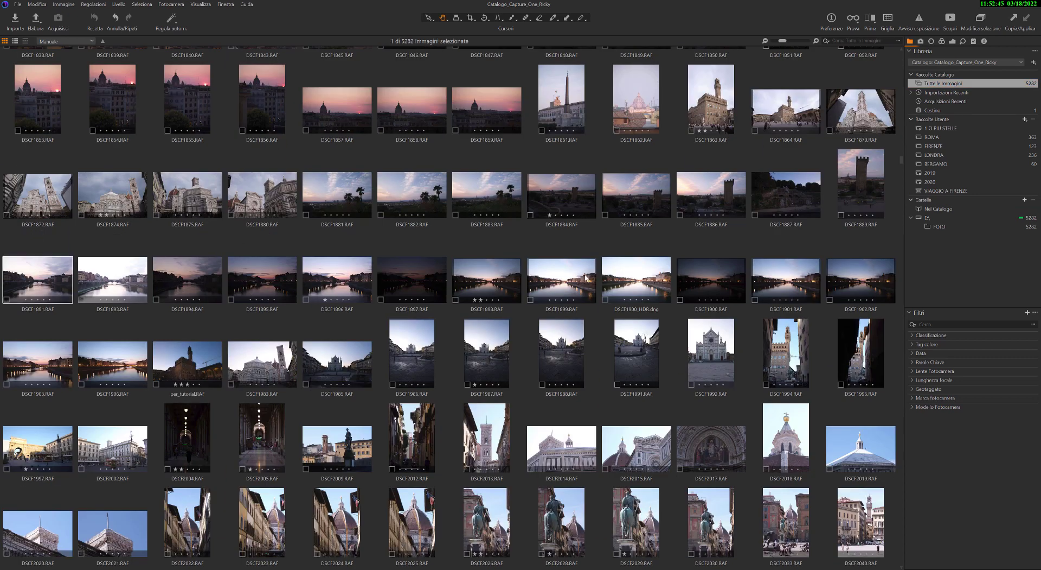
left_click(838, 281, "shift")
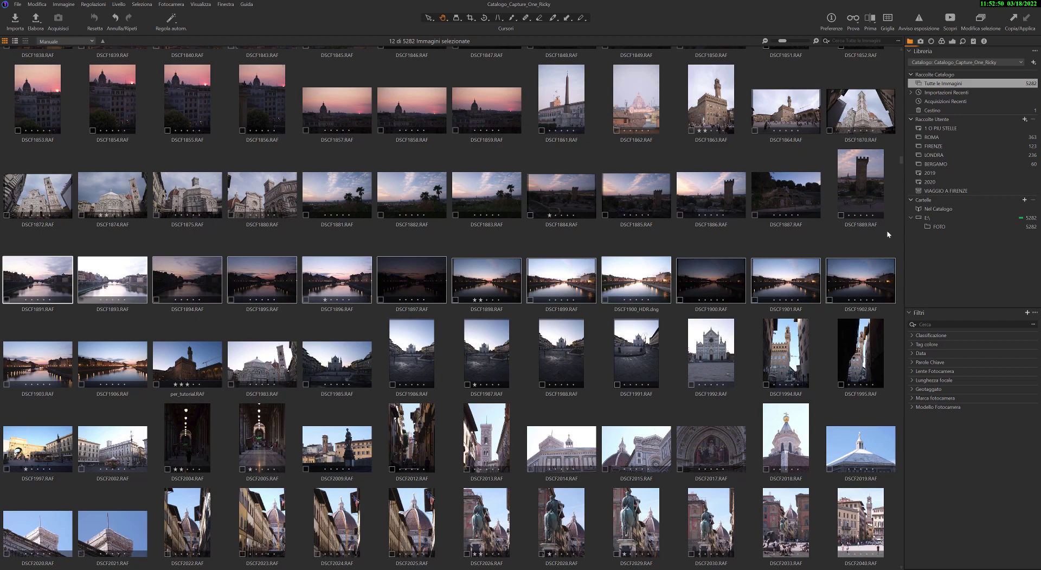
left_click_drag(867, 280, 938, 190)
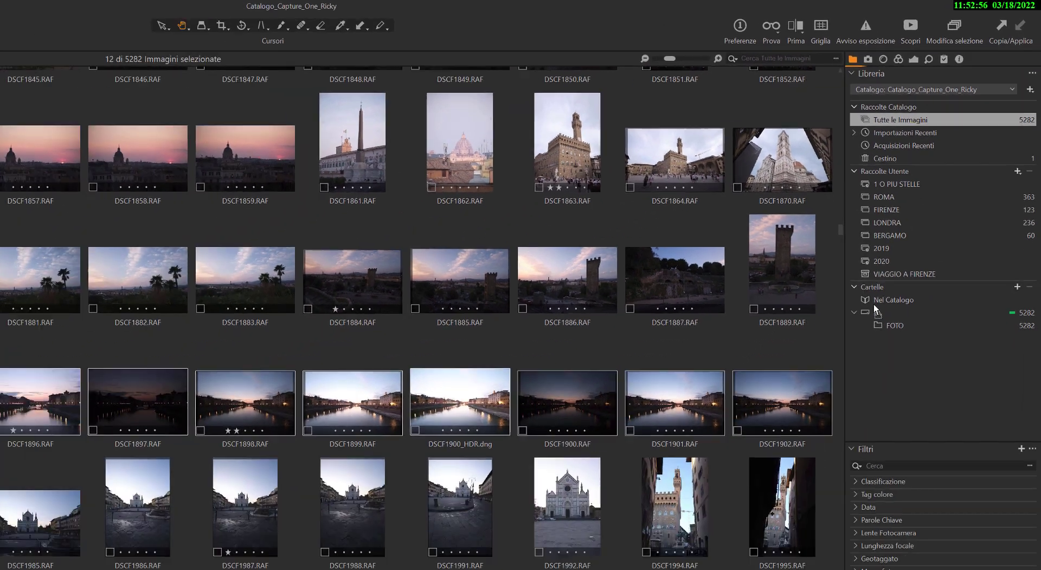
left_click_drag(835, 381, 855, 278)
left_click(761, 250)
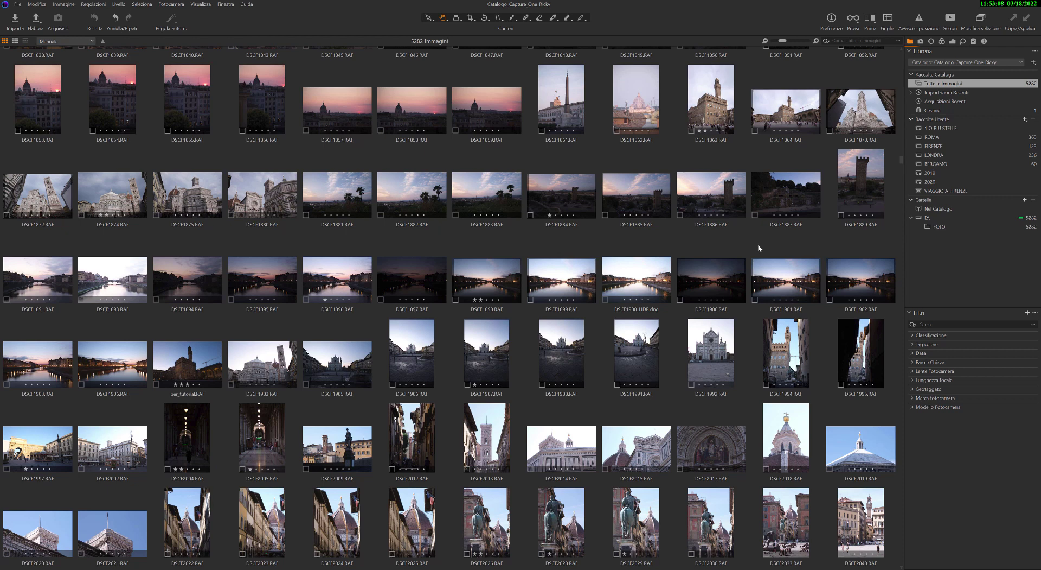
- Drag the FIRENZE album into the VIAGGIO A FIRENZE project and select the project
left_click(937, 146)
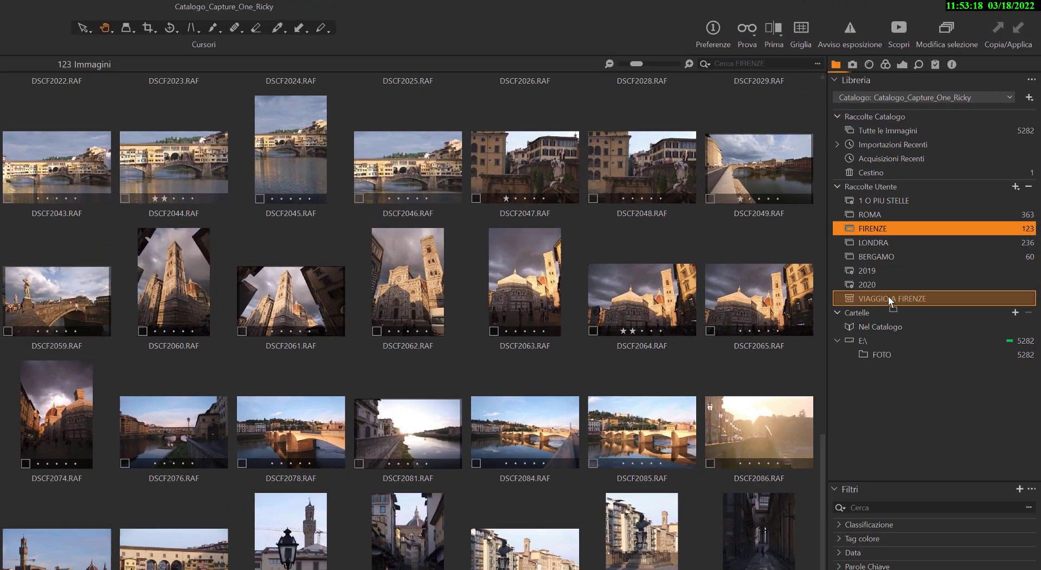
left_click_drag(889, 301, 891, 300)
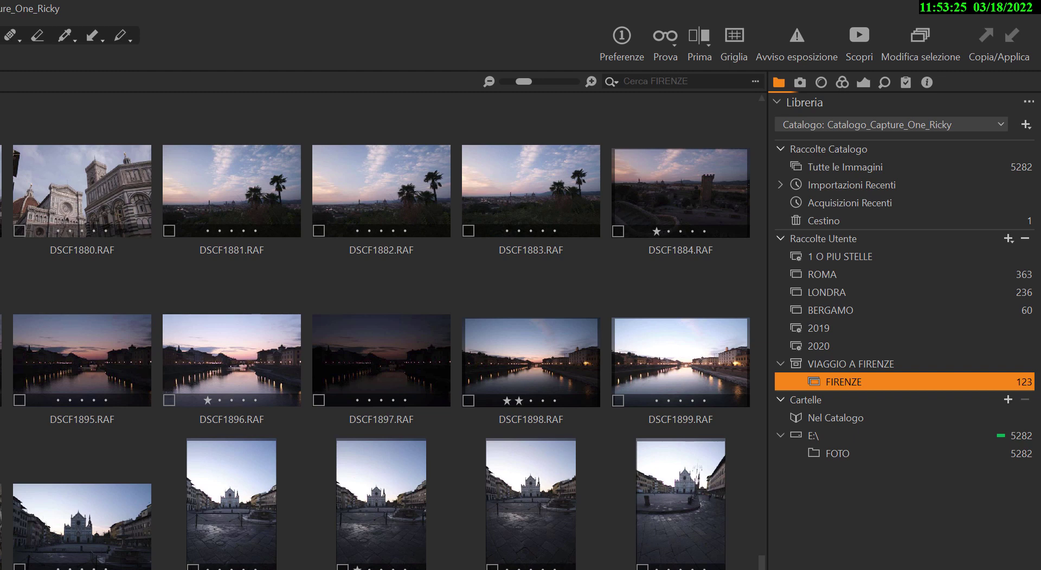
left_click(849, 363)
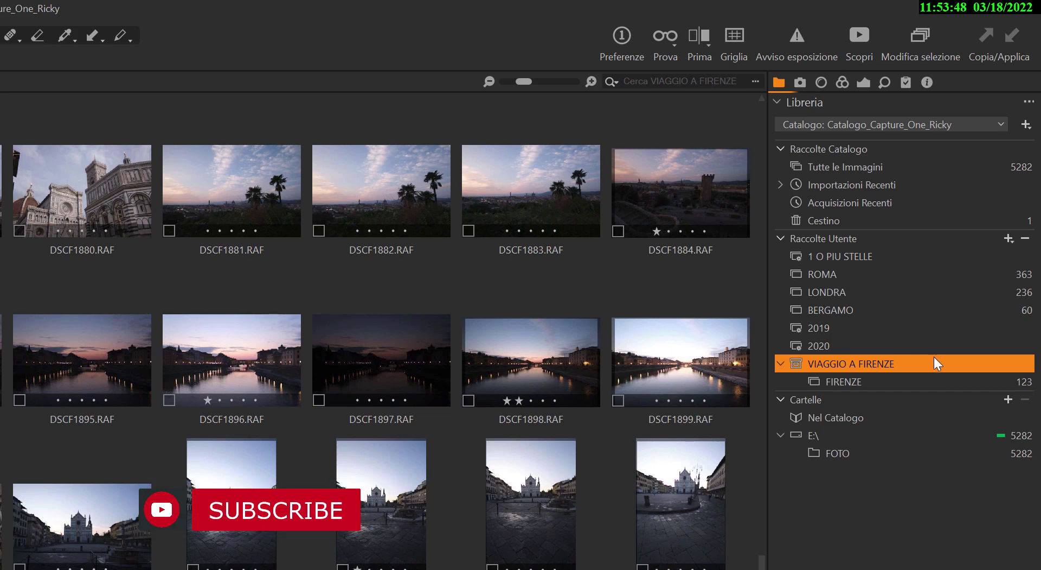
- Create a new smart album named FOTO VERTICALI
left_click(1008, 239)
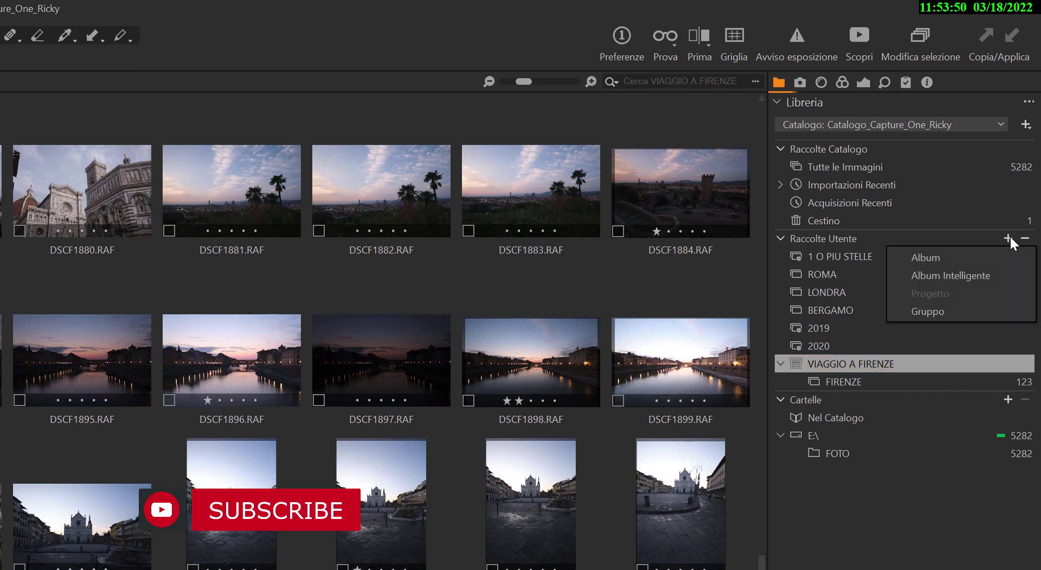
left_click(950, 275)
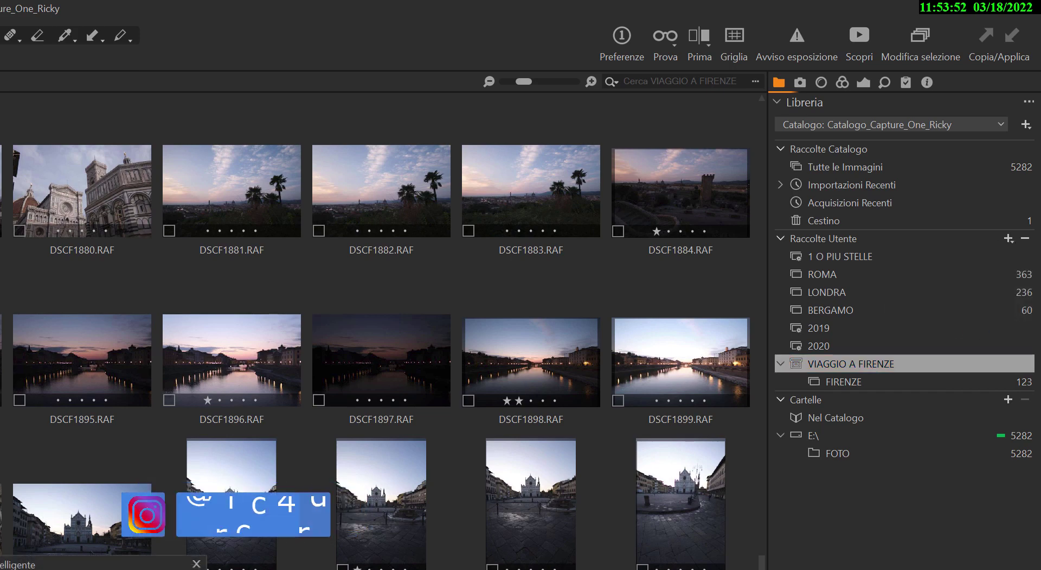
type("FOTO VERTICALI")
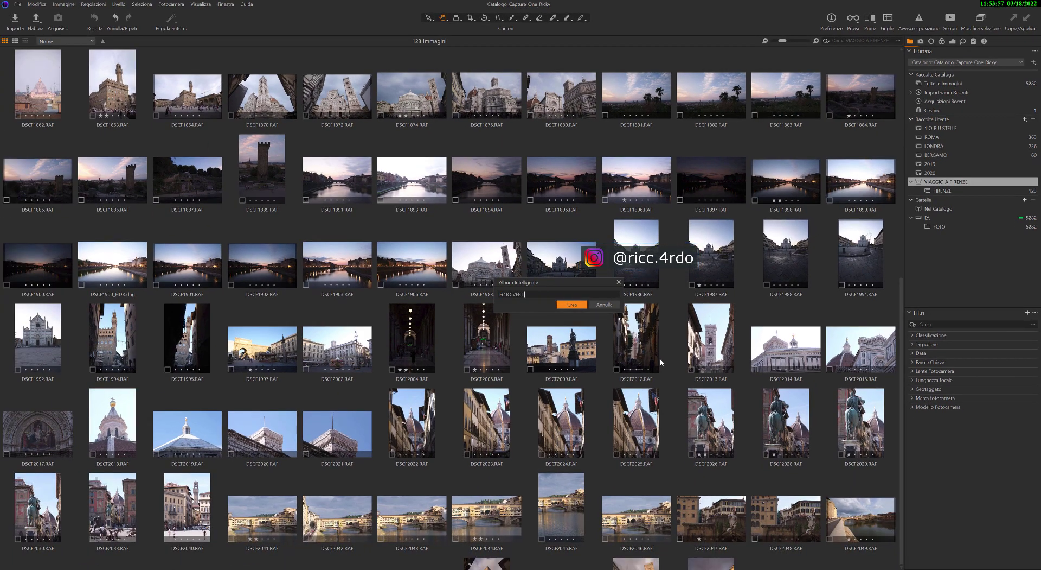
key("Return")
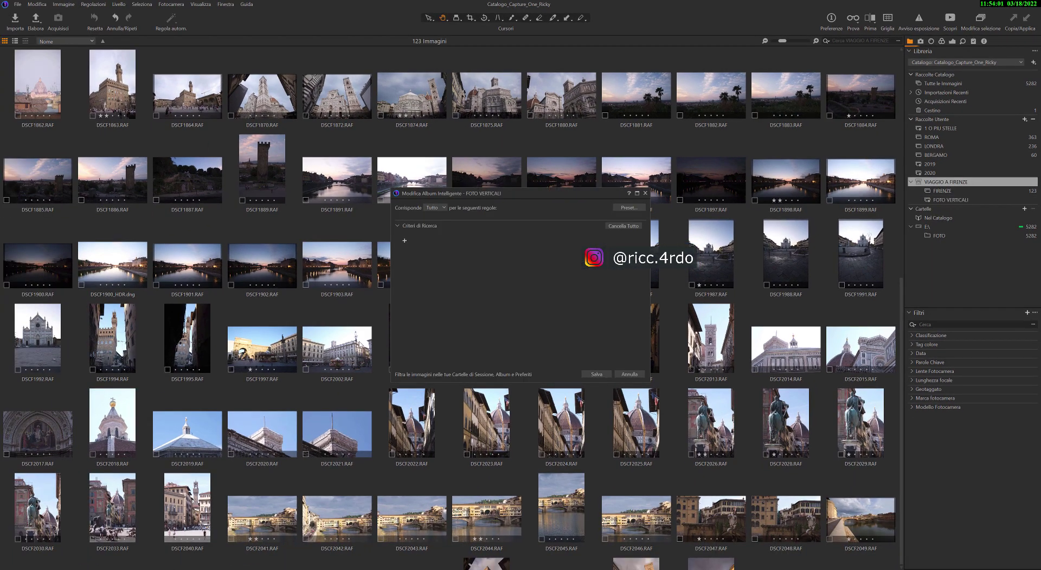
- Give FOTO VERTICALI the rule Orientamento equals Ritratto, save it, and view its photos
left_click(405, 240)
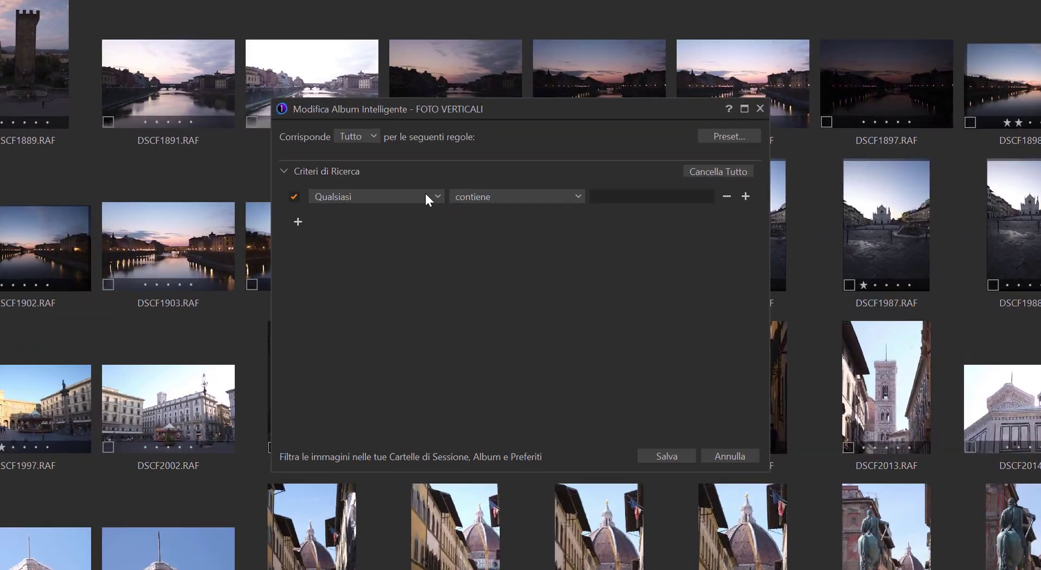
left_click(471, 239)
left_click(407, 470)
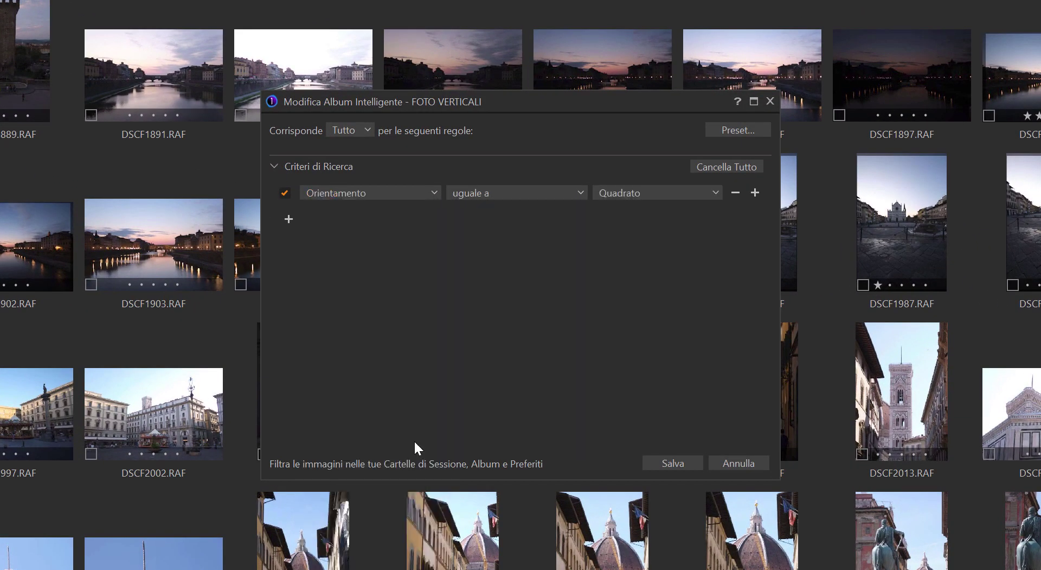
left_click(673, 194)
left_click(658, 233)
left_click(676, 460)
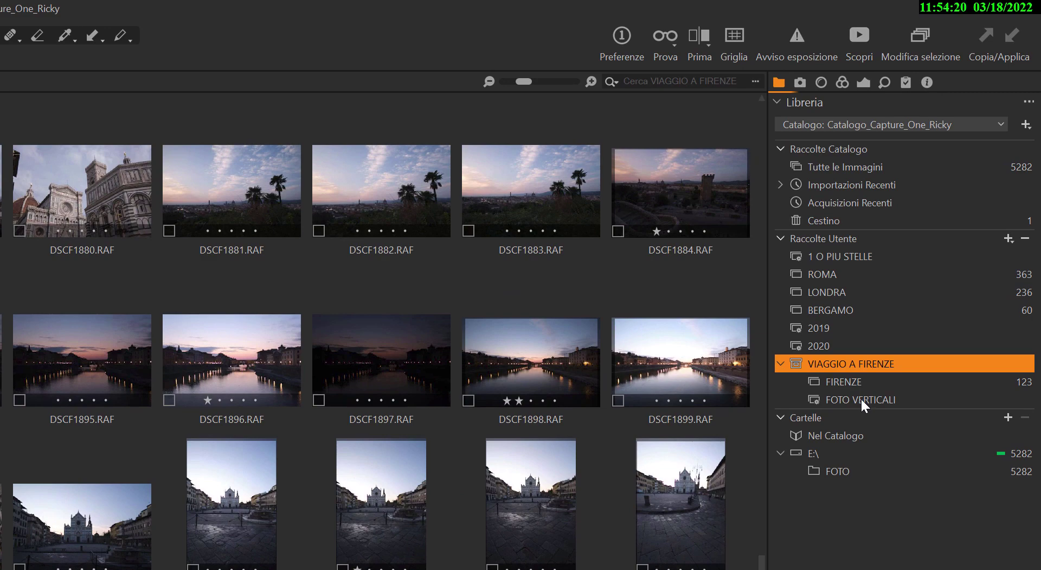
left_click(862, 399)
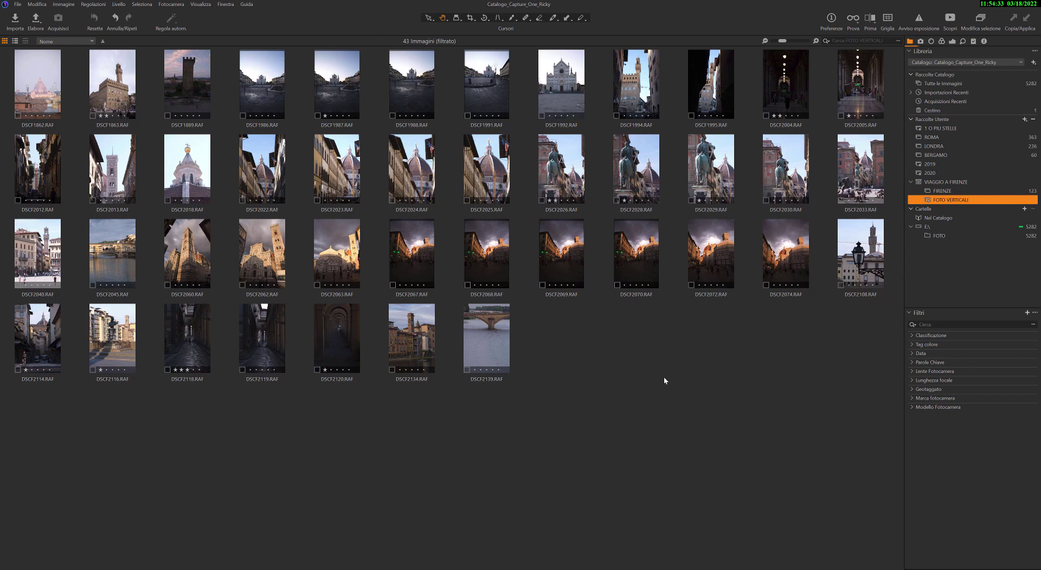
- Move FOTO VERTICALI out of VIAGGIO A FIRENZE and back in, then collapse the project
left_click(973, 191)
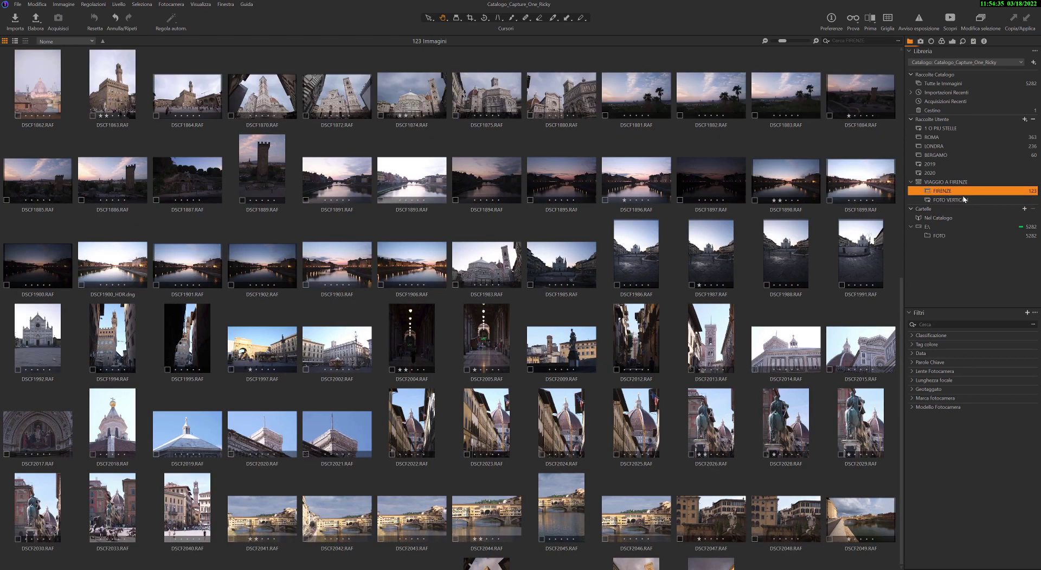
left_click(928, 200)
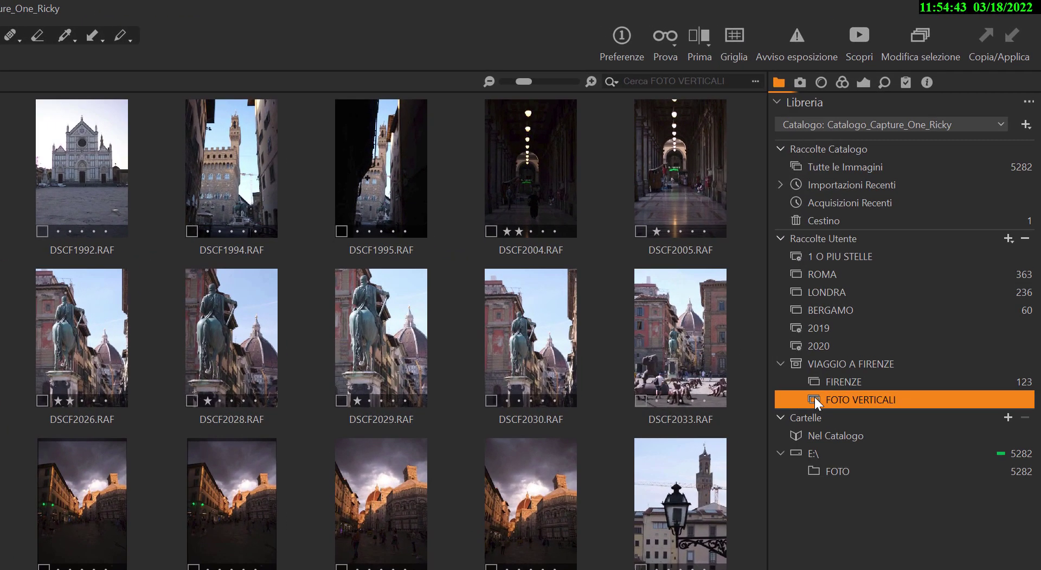
left_click_drag(816, 398, 862, 356)
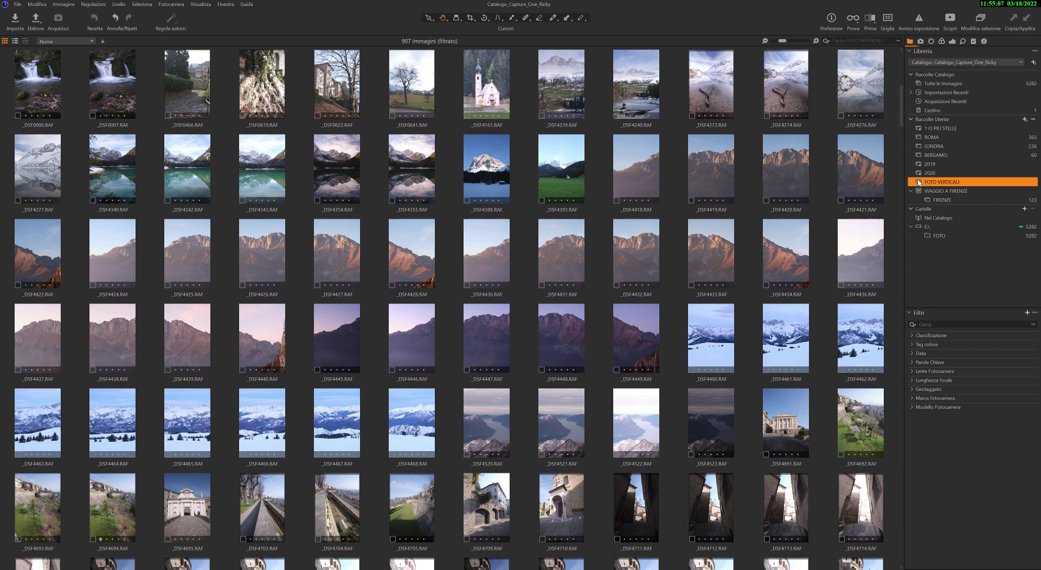
left_click_drag(919, 182, 953, 199)
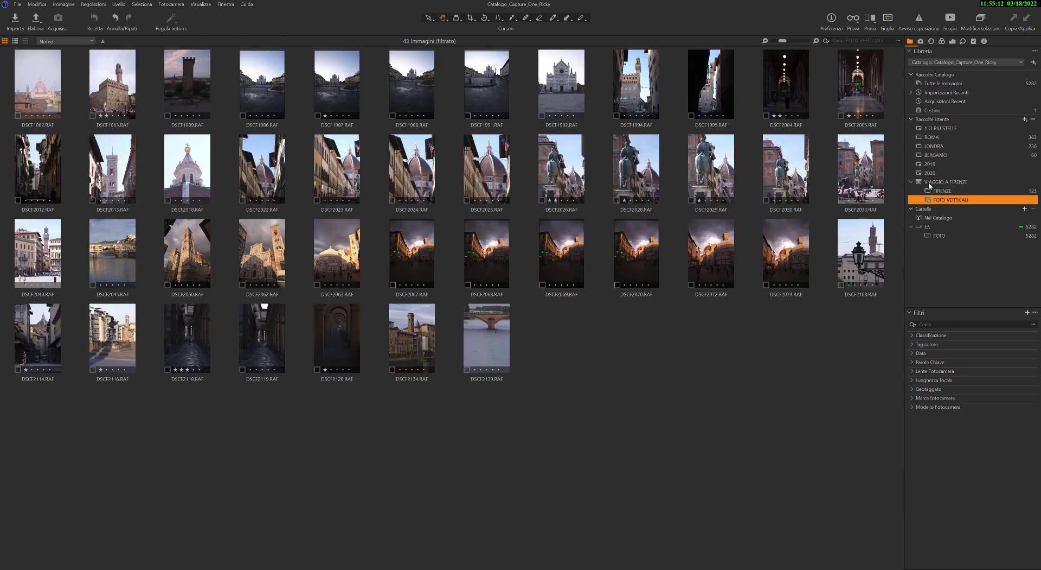
left_click(964, 184)
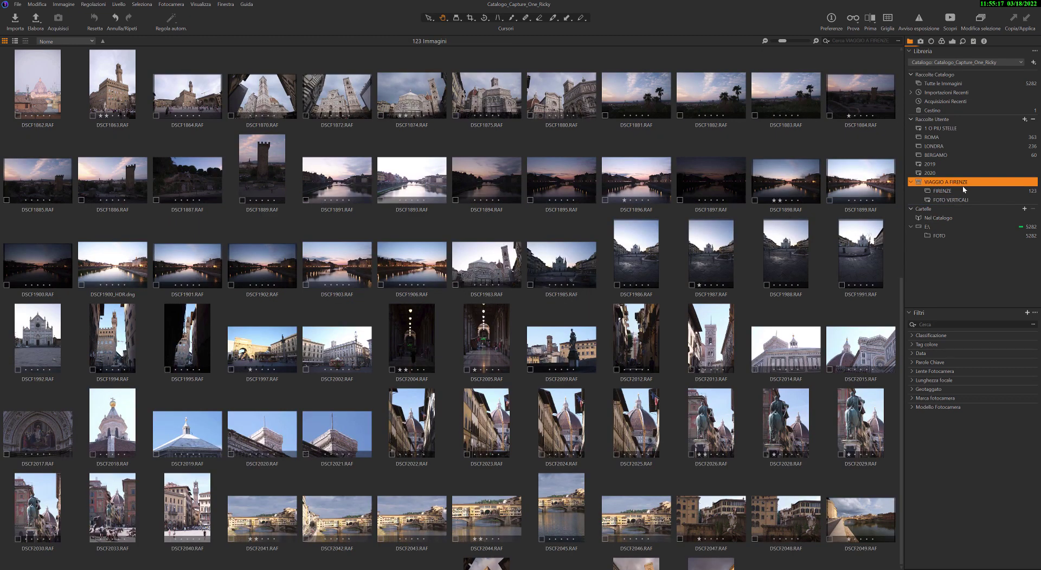
left_click(912, 183)
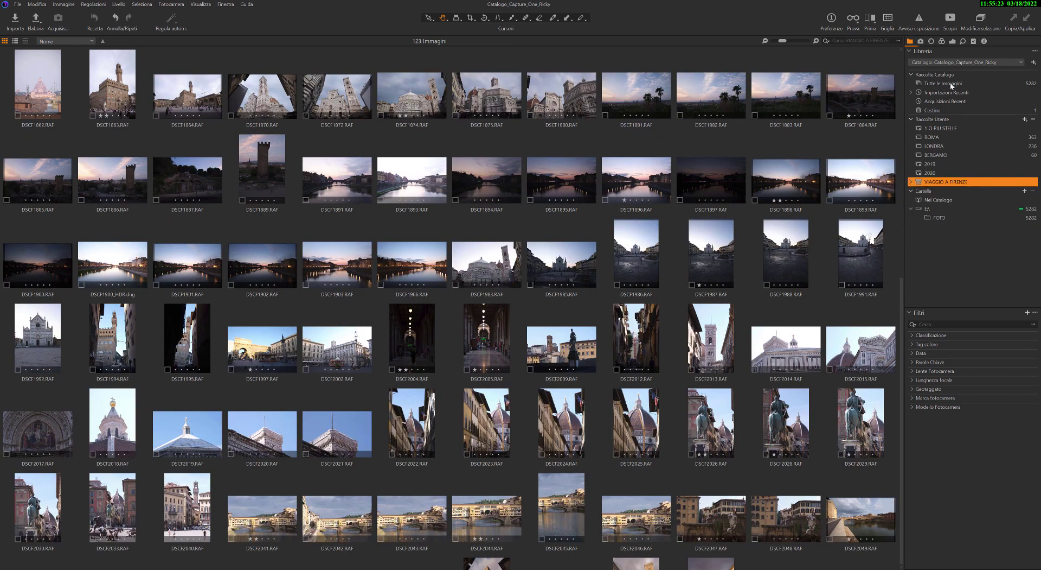
- Create a VIAGGIO A LONDRA group and drag the 236-image LONDRA album into it
left_click(998, 83)
left_click(1024, 118)
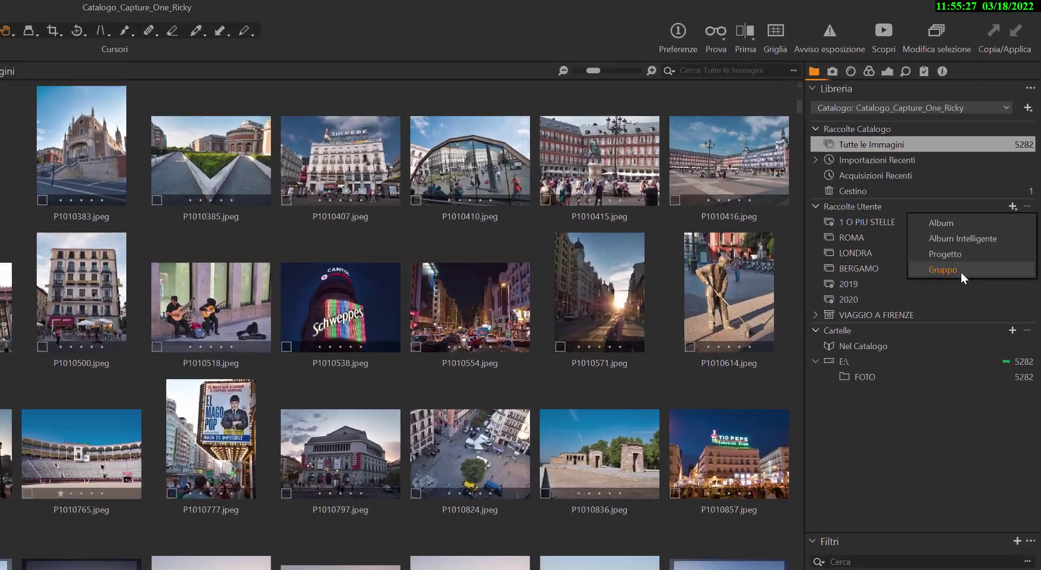
left_click(982, 161)
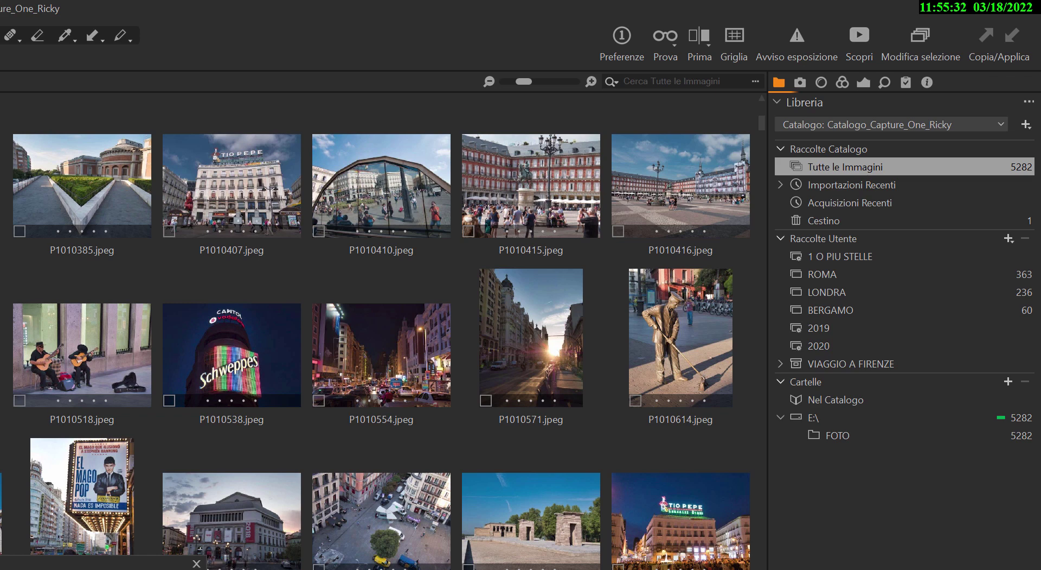
key("Return")
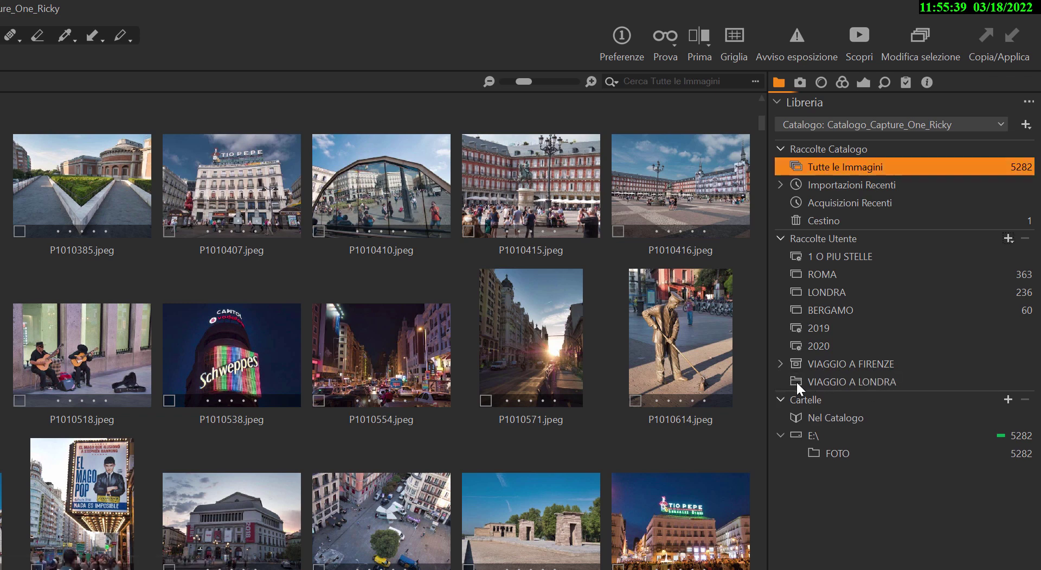
left_click(869, 381)
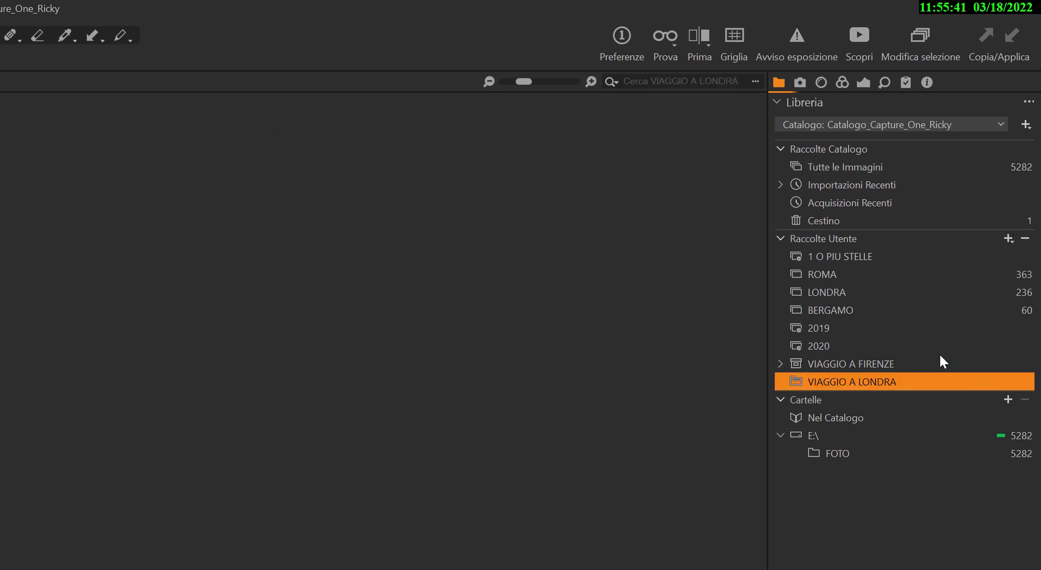
left_click(795, 290)
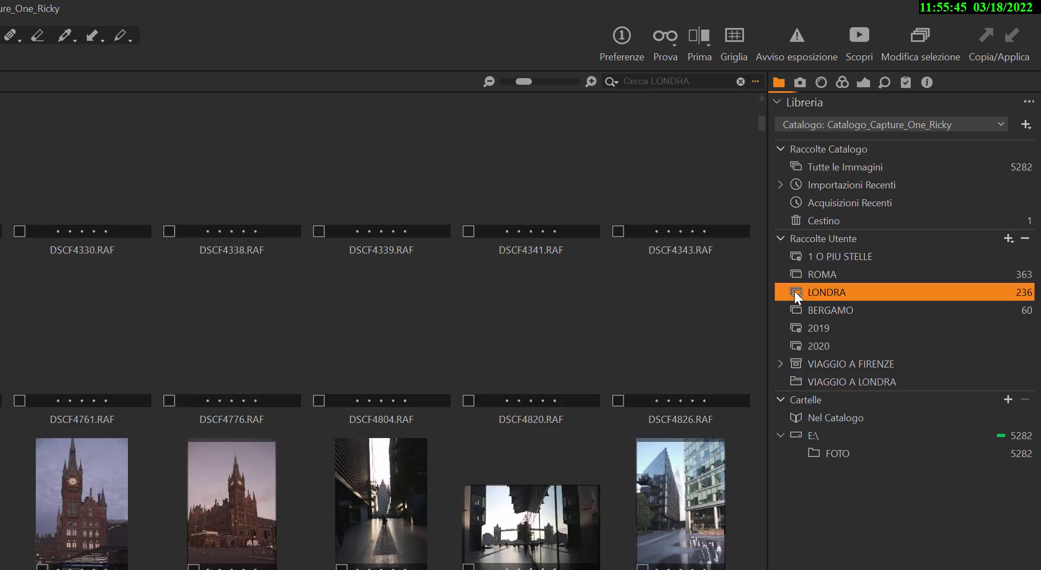
left_click_drag(871, 365, 871, 379)
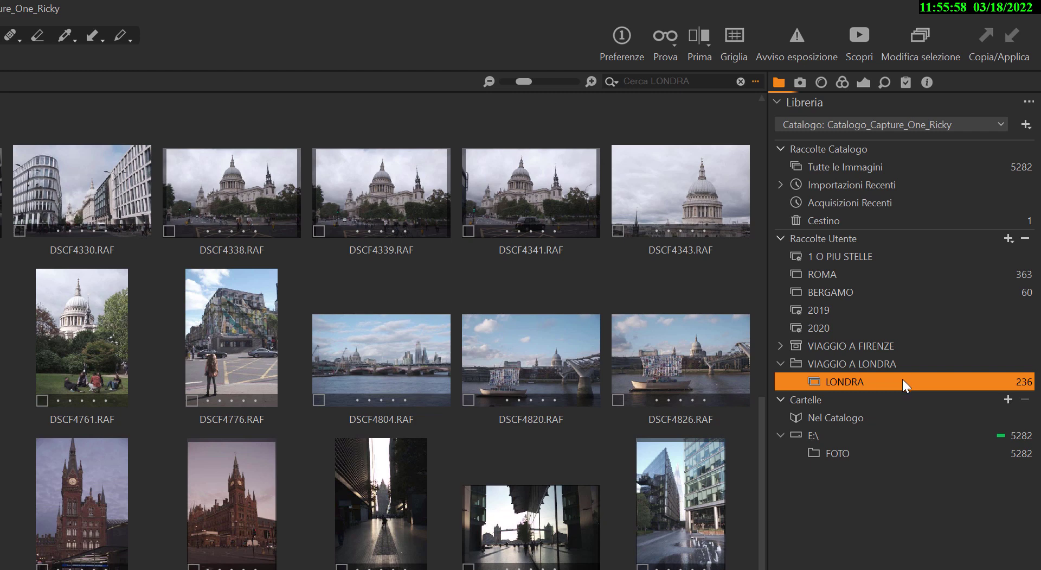
- With VIAGGIO A LONDRA selected, create a smart album named FOTO VERTICALI
left_click(1009, 238)
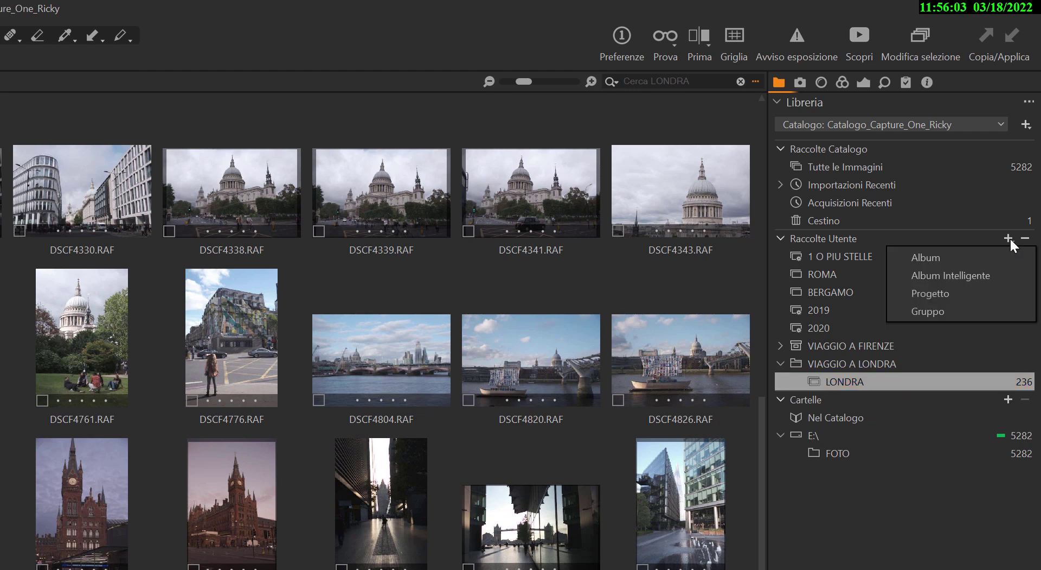
left_click(881, 385)
left_click(897, 362)
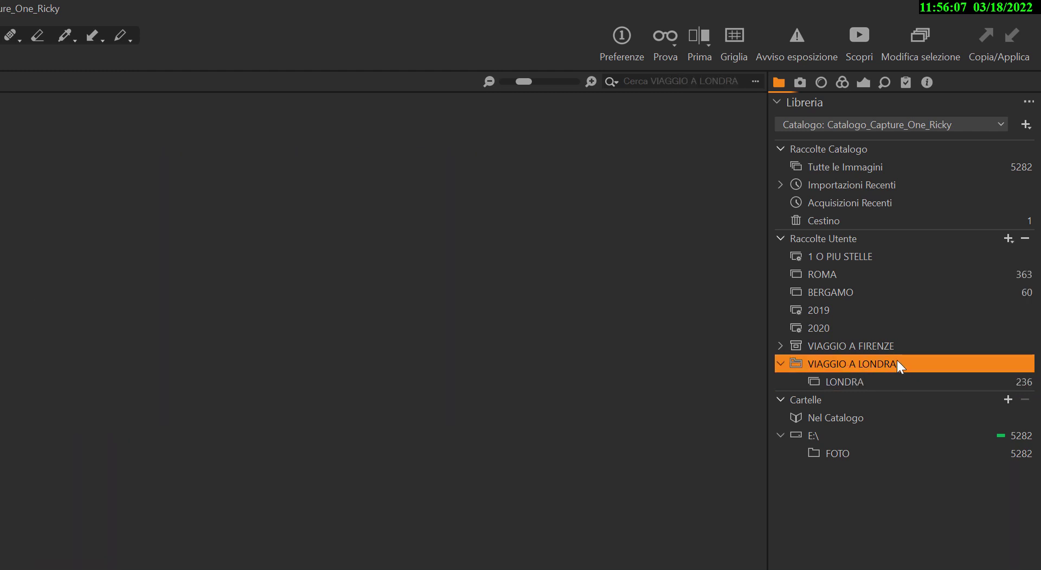
left_click(1009, 238)
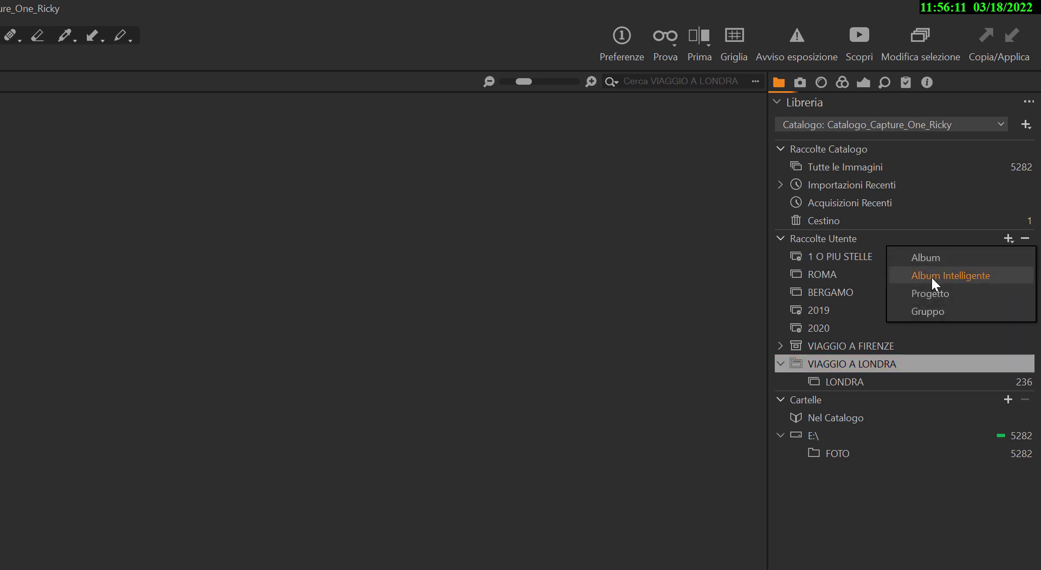
left_click(934, 277)
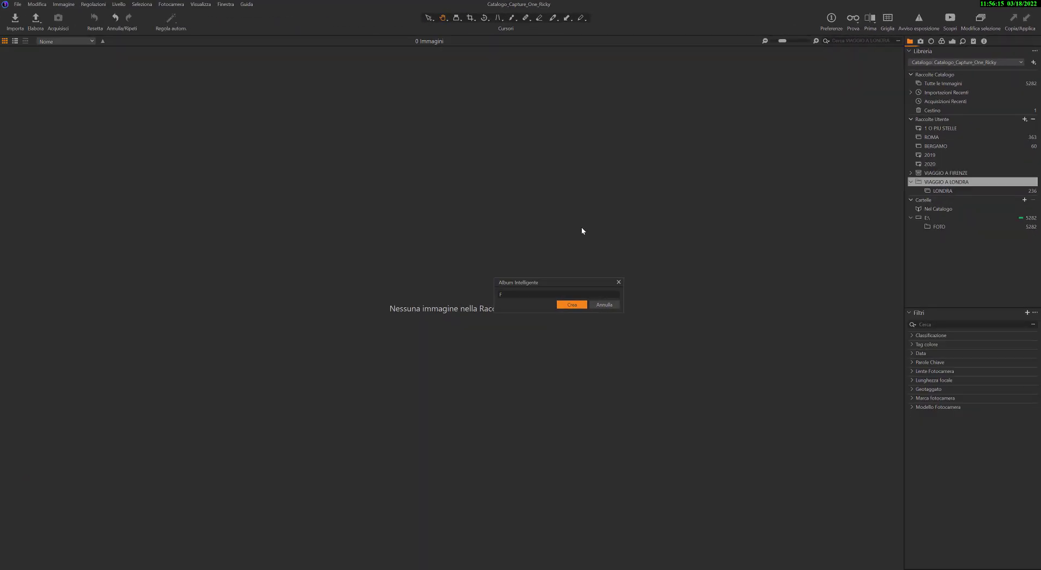
type("OTO VERTICALI")
key("Return")
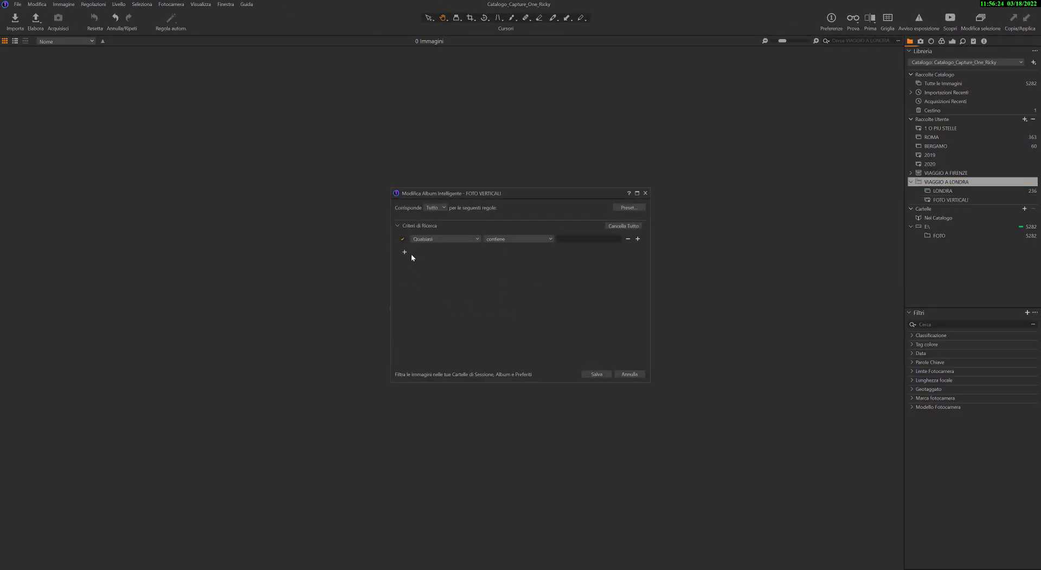
- Set its rule to Orientamento equals Ritratto, save, and view the filtered photos
left_click(453, 239)
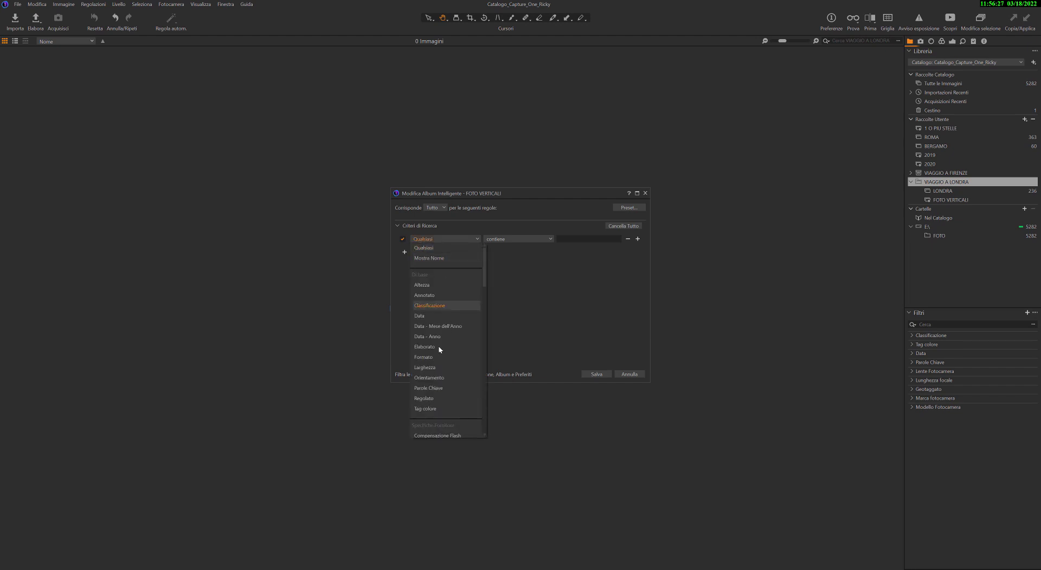
left_click(432, 376)
left_click(618, 240)
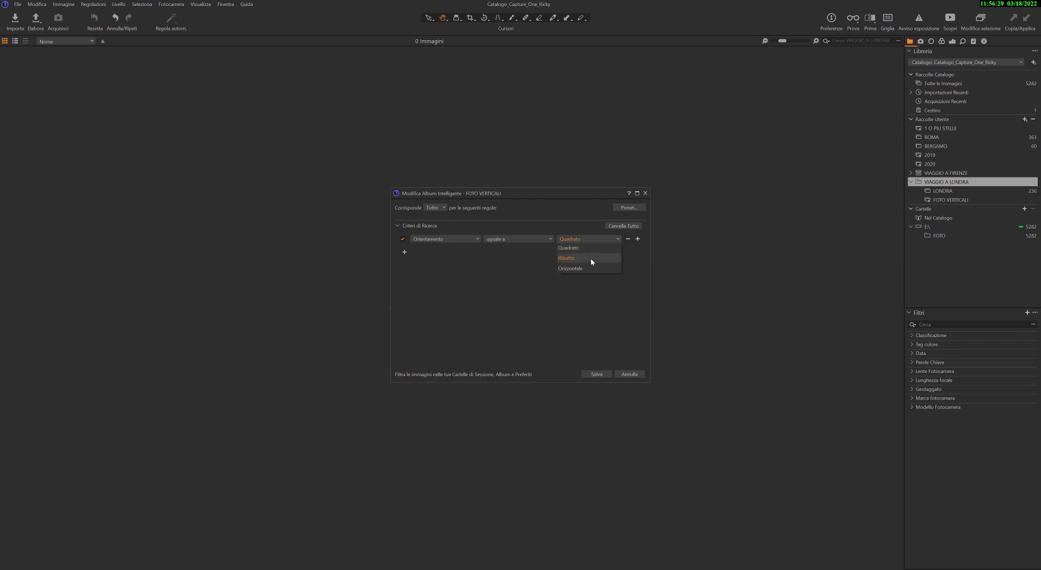
left_click(596, 374)
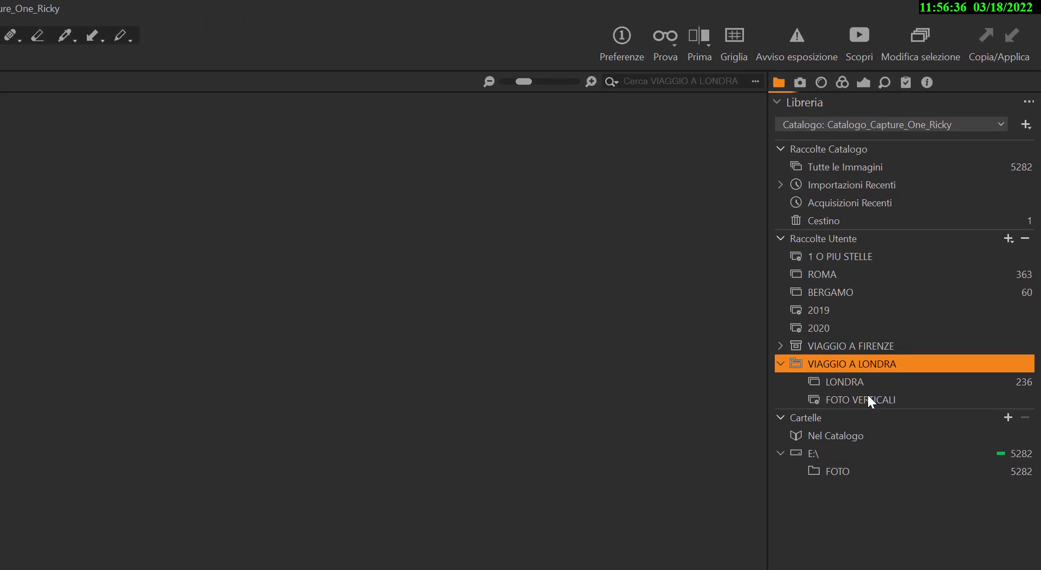
left_click(890, 398)
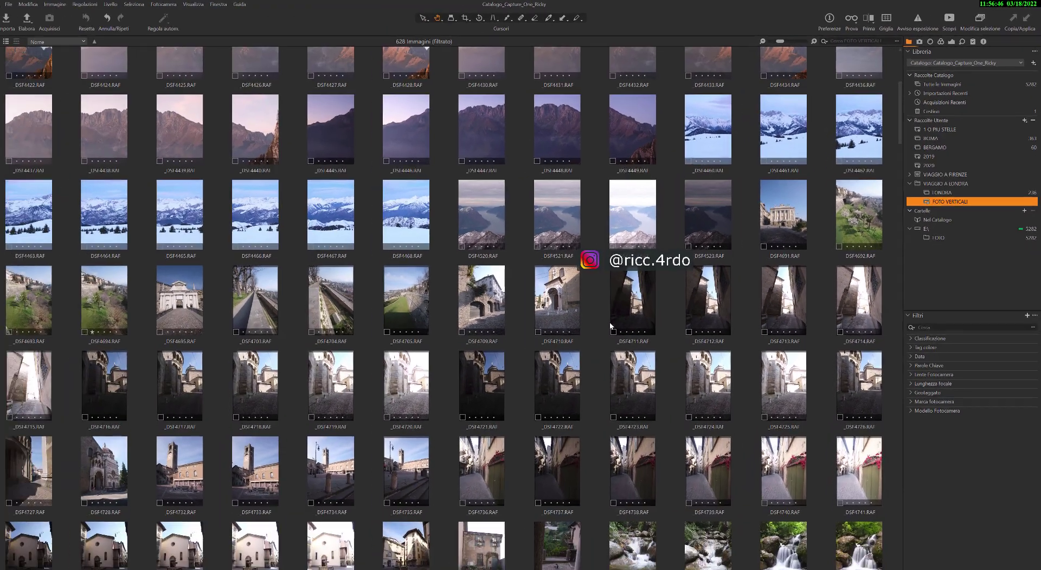
- Scroll the FOTO VERTICALI thumbnails to see portrait photos from the whole catalogue, not only London
scroll(615, 323, "up", 1)
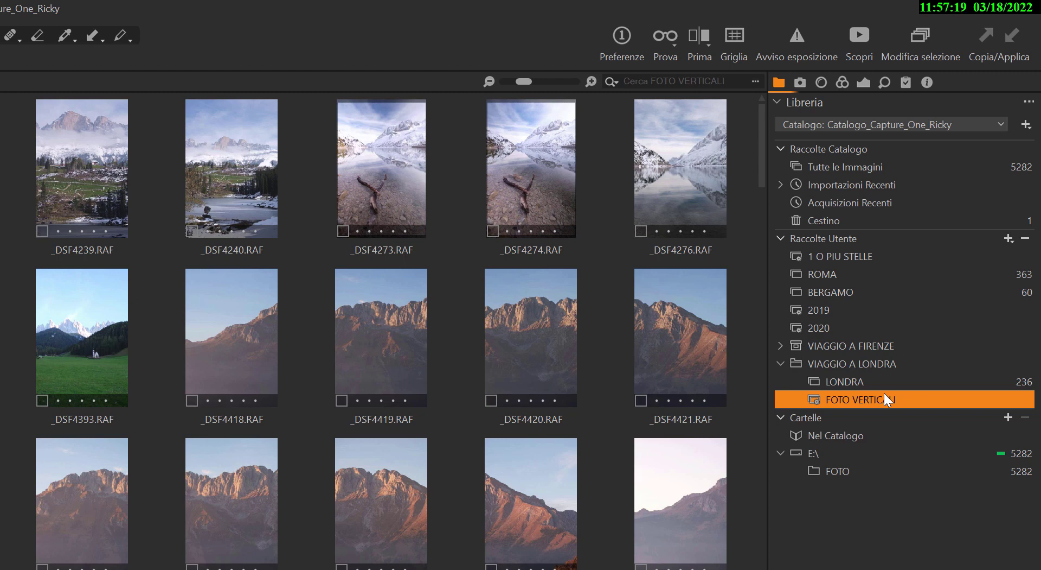
- Move LONDRA back to top level, delete the VIAGGIO A LONDRA group, and show all 5282 images
mouse_move(835, 381)
left_mouse_down()
mouse_move(833, 315)
mouse_move(863, 324)
mouse_move(849, 299)
left_mouse_up()
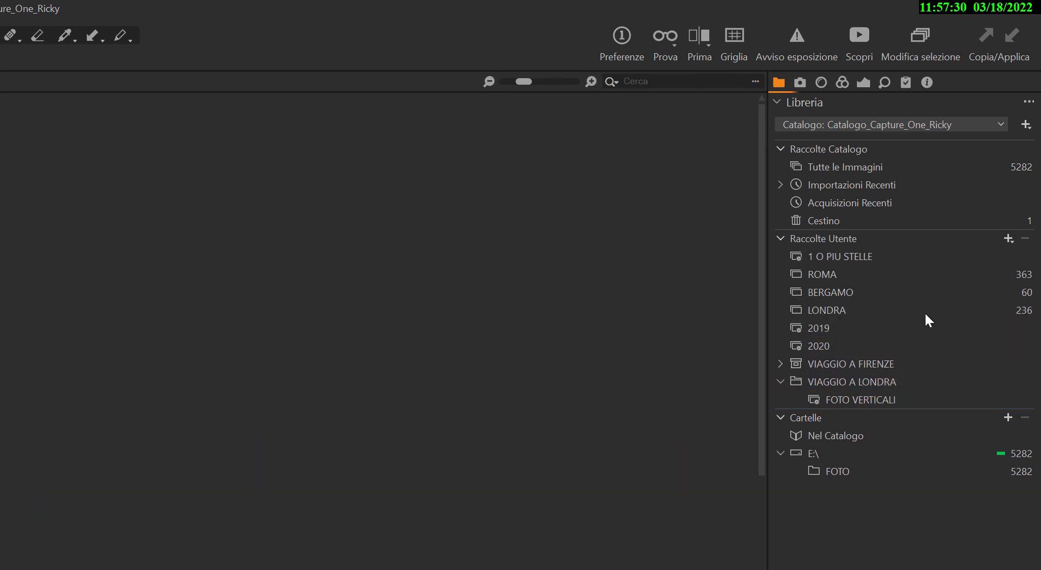
left_click(916, 380)
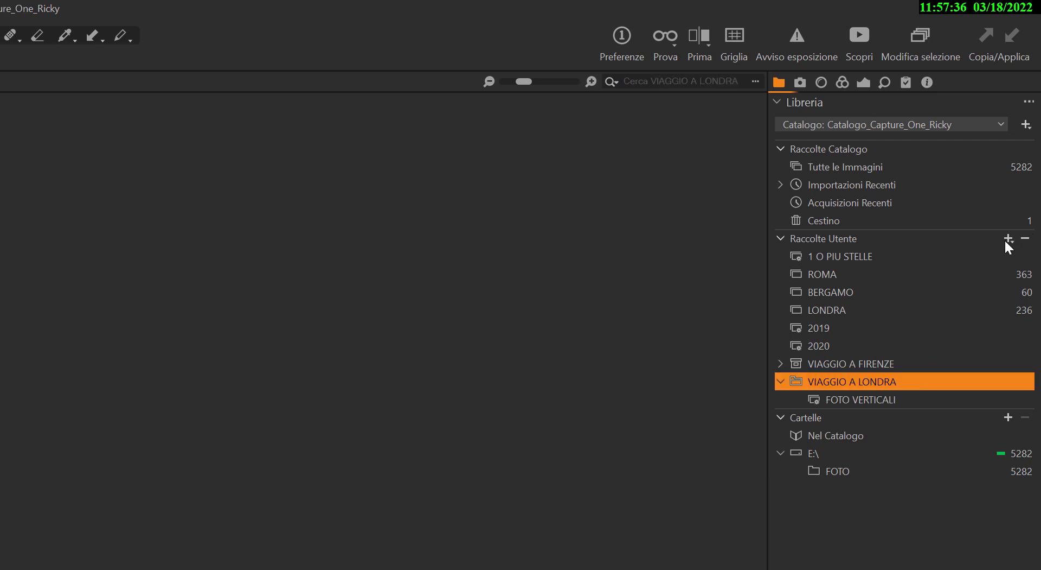
left_click(1025, 238)
key("Return")
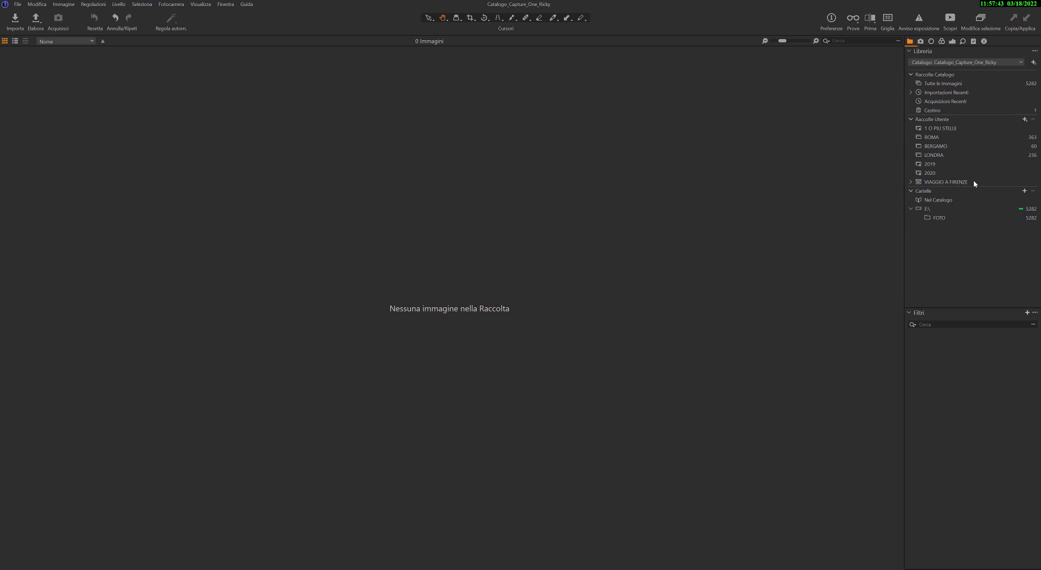
left_click(975, 180)
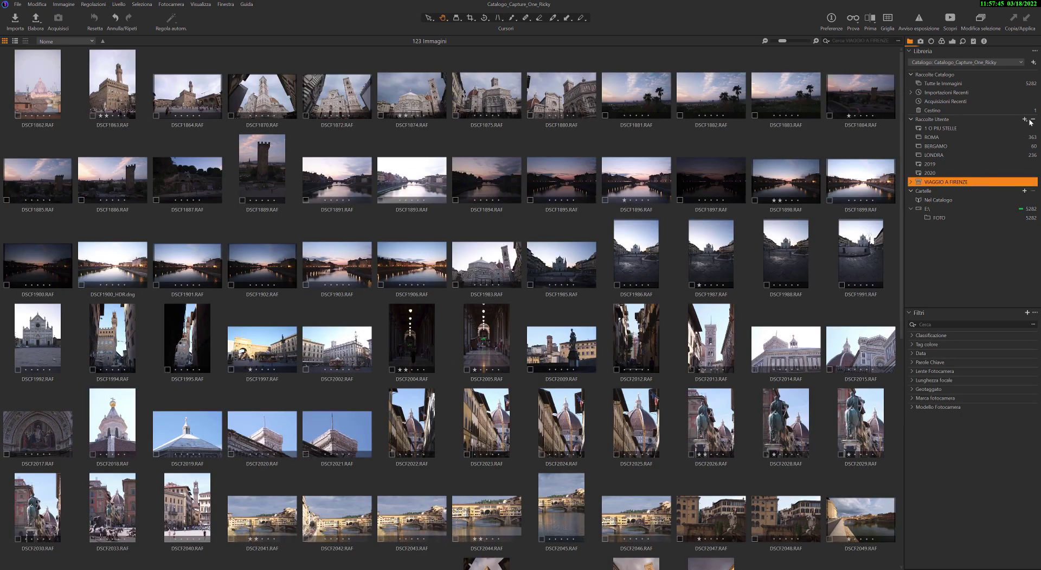
left_click(948, 85)
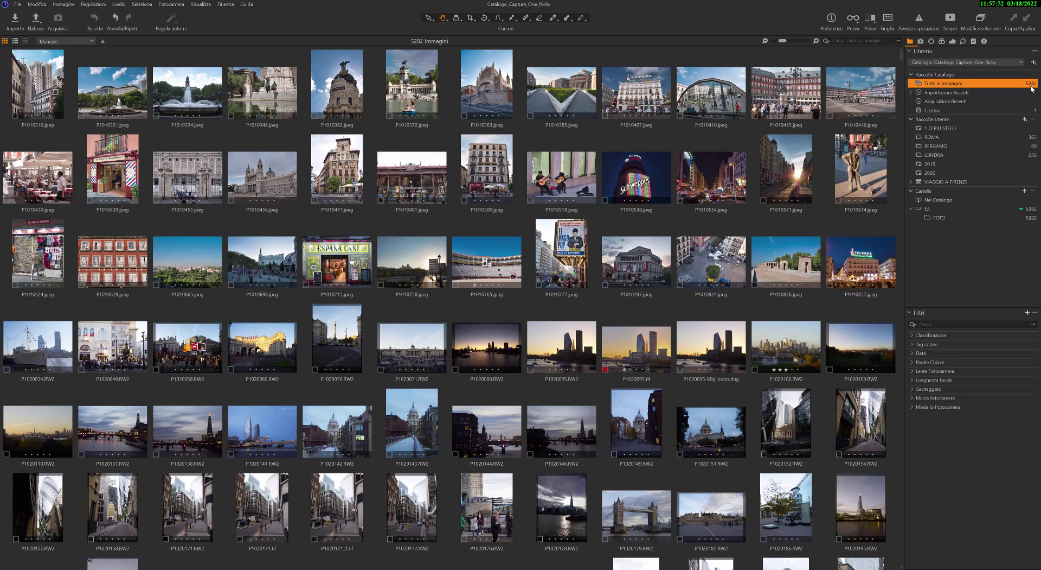
- Add two projects, PROGETTO1 and PROGETTO2, via the + menu of Raccolte Utente
left_click(1024, 119)
left_click(1000, 148)
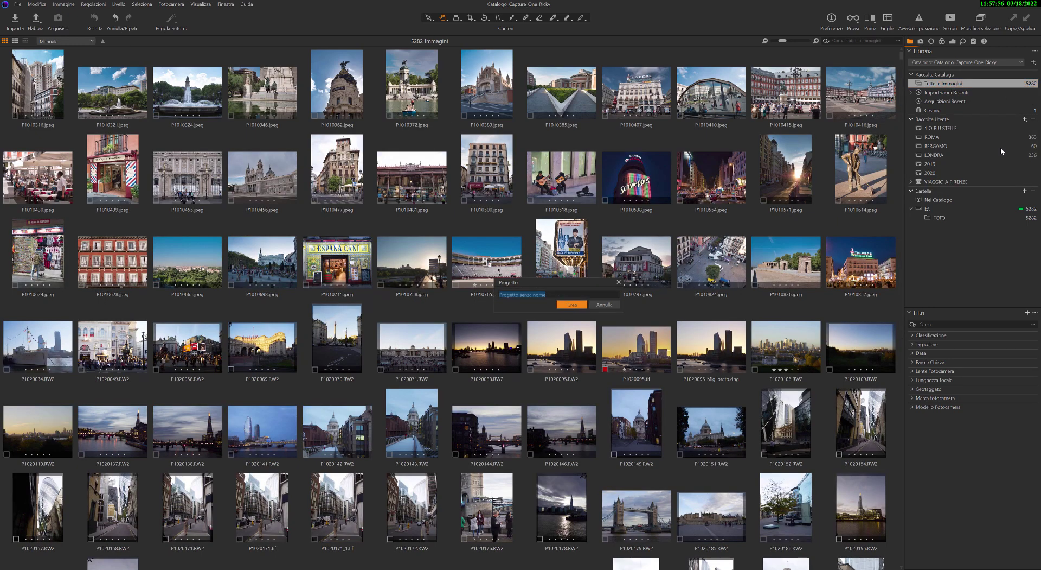
type("PROGETTO1")
key("Return")
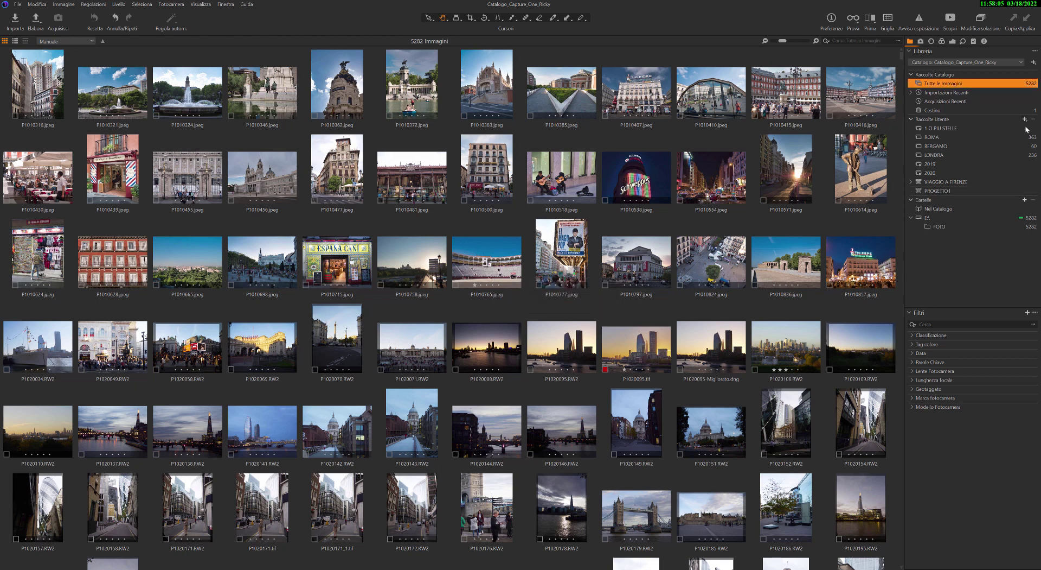
left_click(1024, 119)
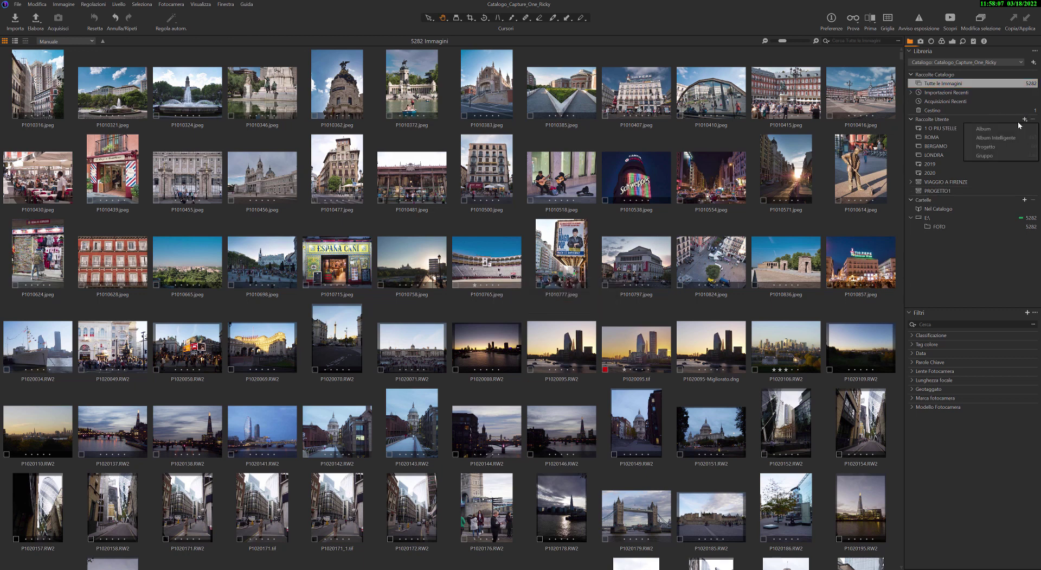
left_click(1001, 147)
type("PROGETTO2")
key("Return")
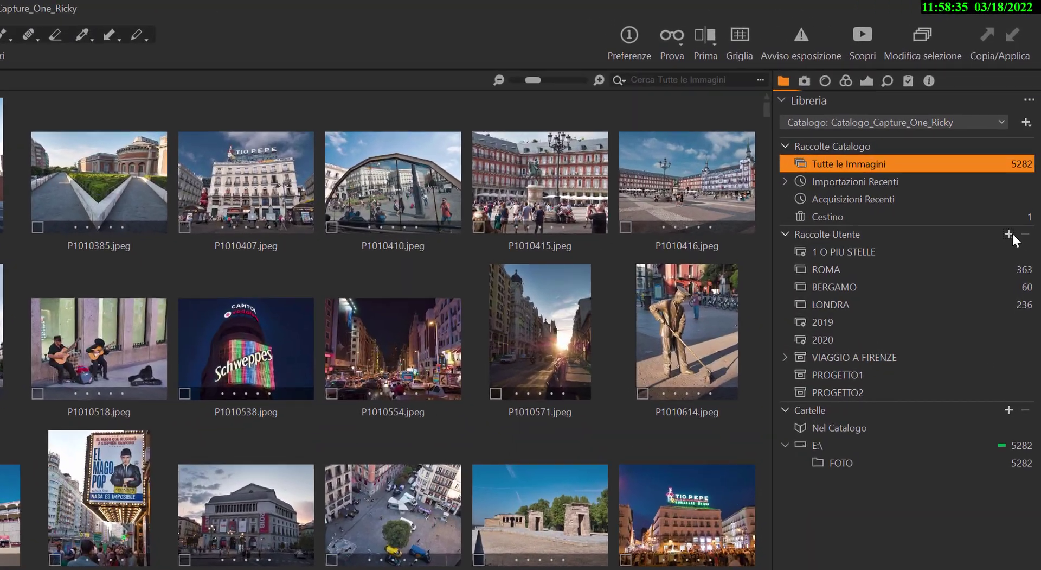
- Create a new group named VIAGGI in the user collections
left_click(1025, 120)
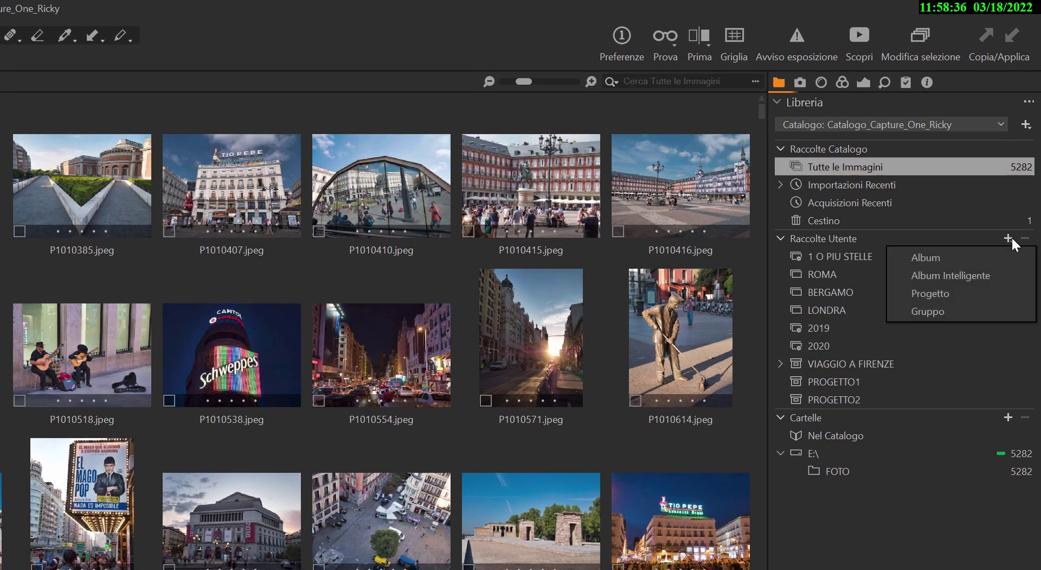
left_click(959, 293)
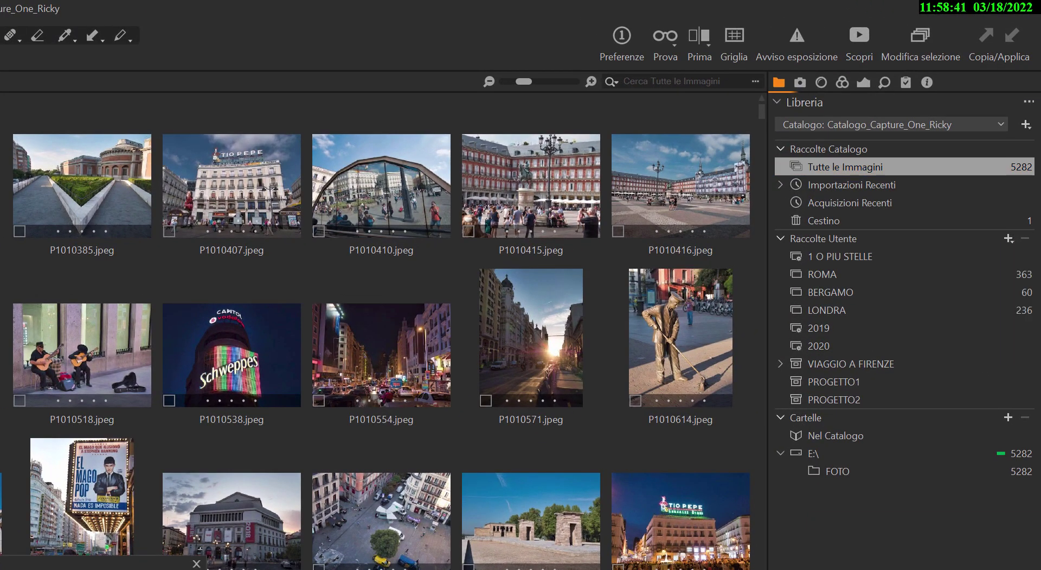
key("Return")
left_click(823, 417)
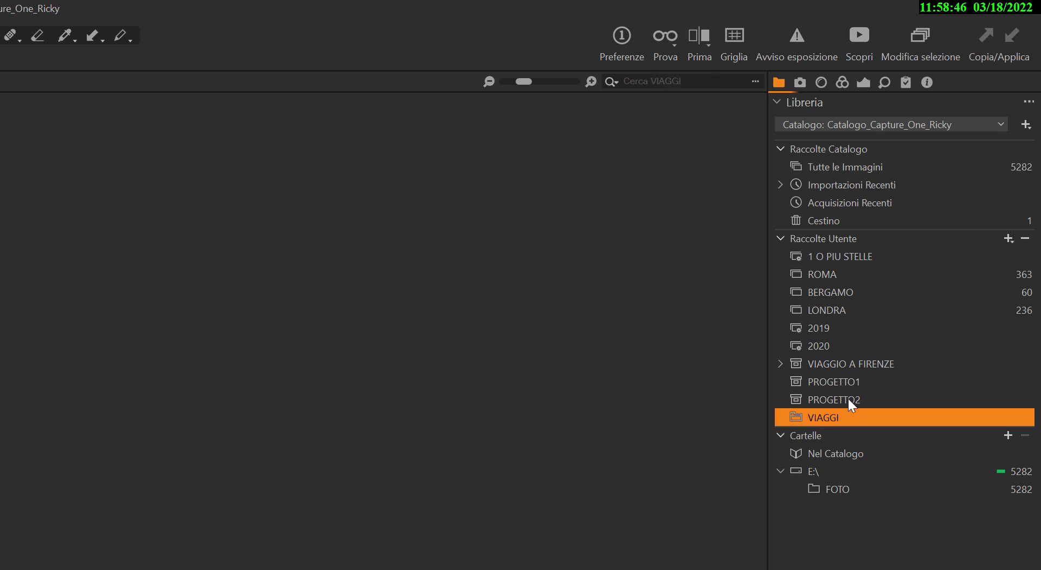
- Drag PROGETTO2, PROGETTO1 and VIAGGIO A FIRENZE into the VIAGGI group
mouse_move(805, 400)
left_mouse_down()
mouse_move(784, 415)
mouse_move(827, 418)
left_mouse_up()
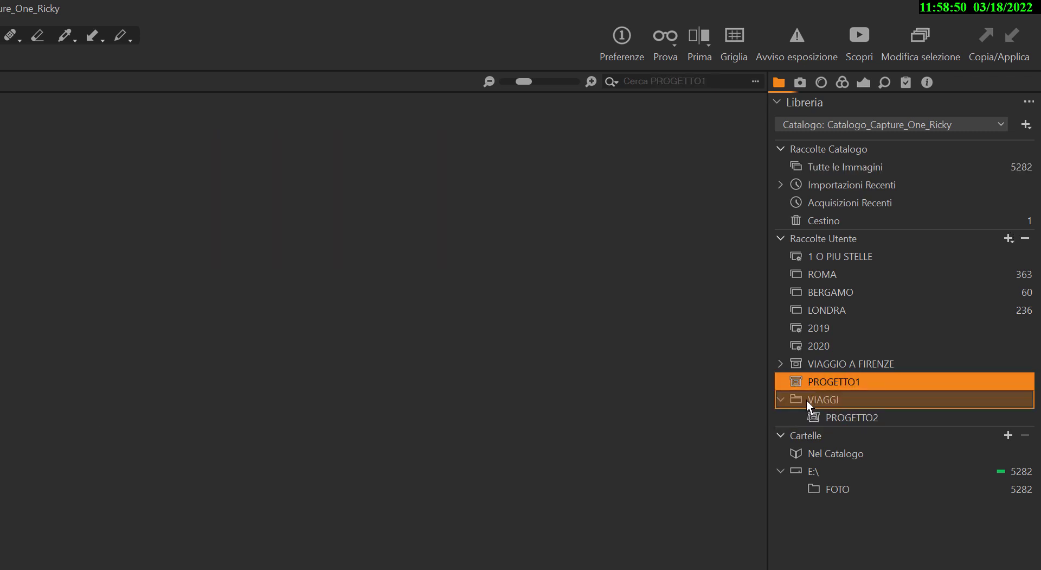
left_click_drag(827, 417, 825, 401)
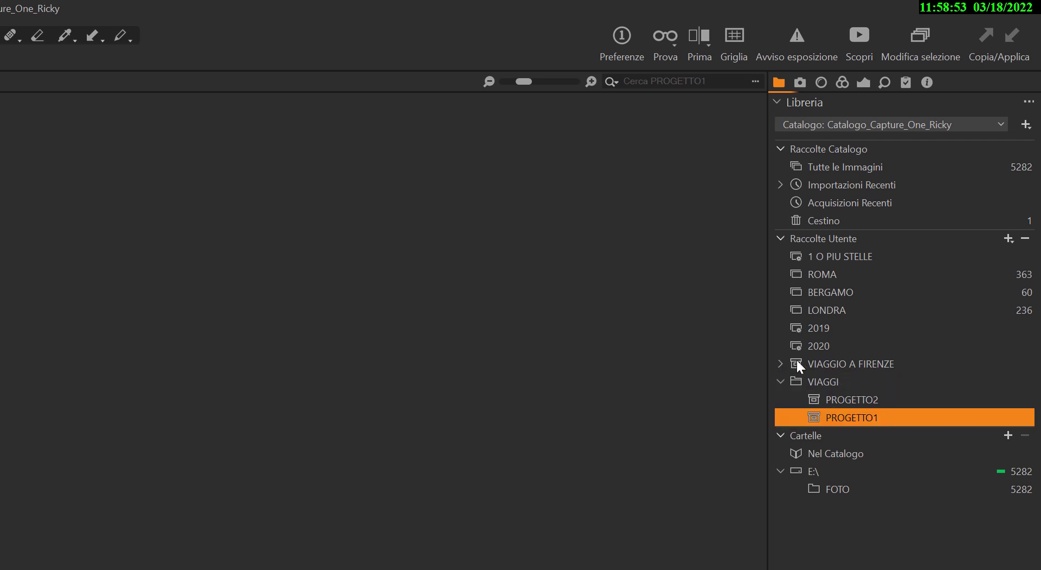
left_click(804, 367)
left_click_drag(804, 367, 820, 380)
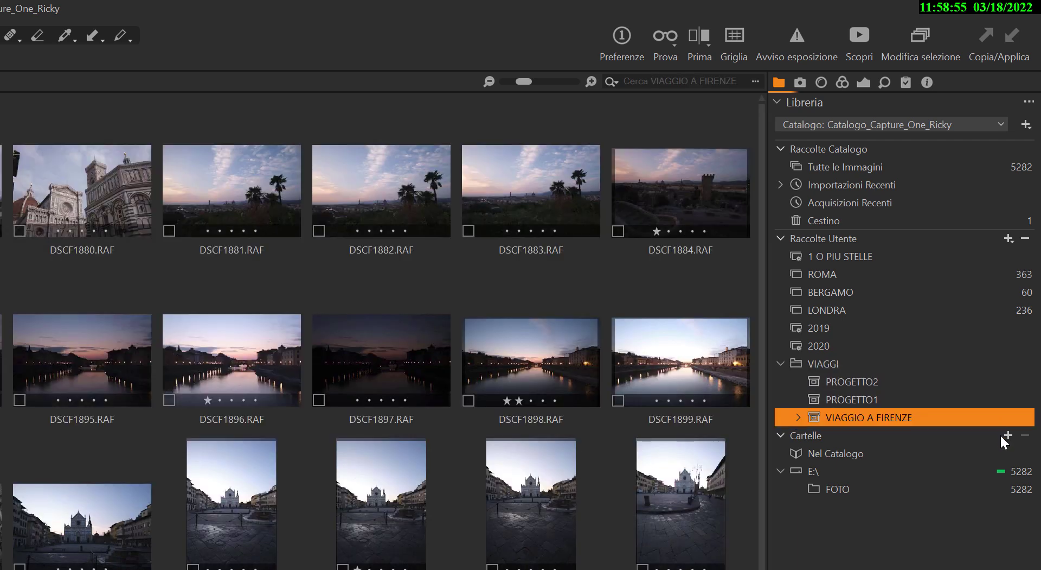
left_click(782, 362)
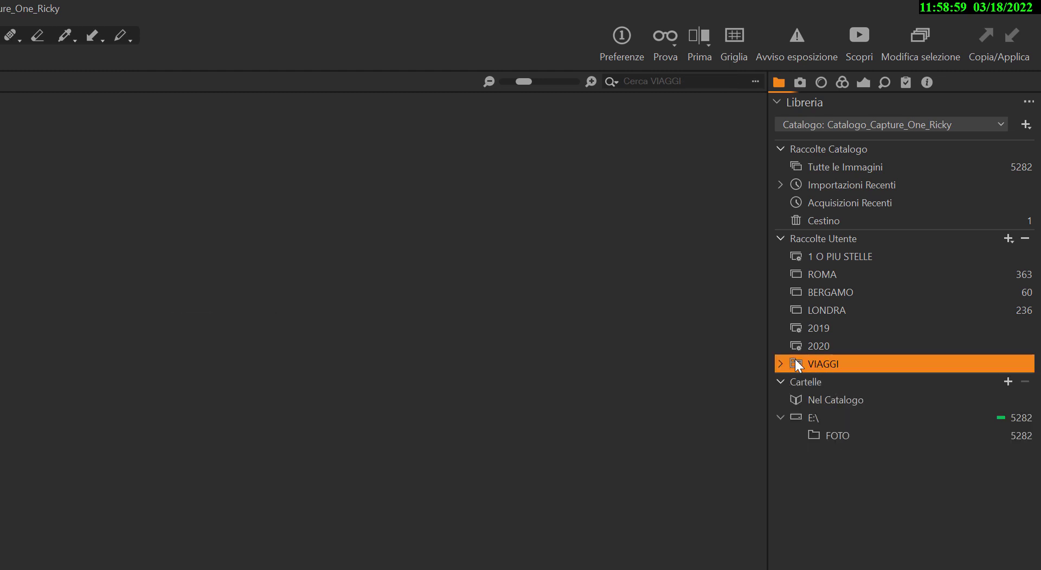
- Expand VIAGGI and view the PROGETTO2, PROGETTO1 and VIAGGIO A FIRENZE projects
left_click(781, 363)
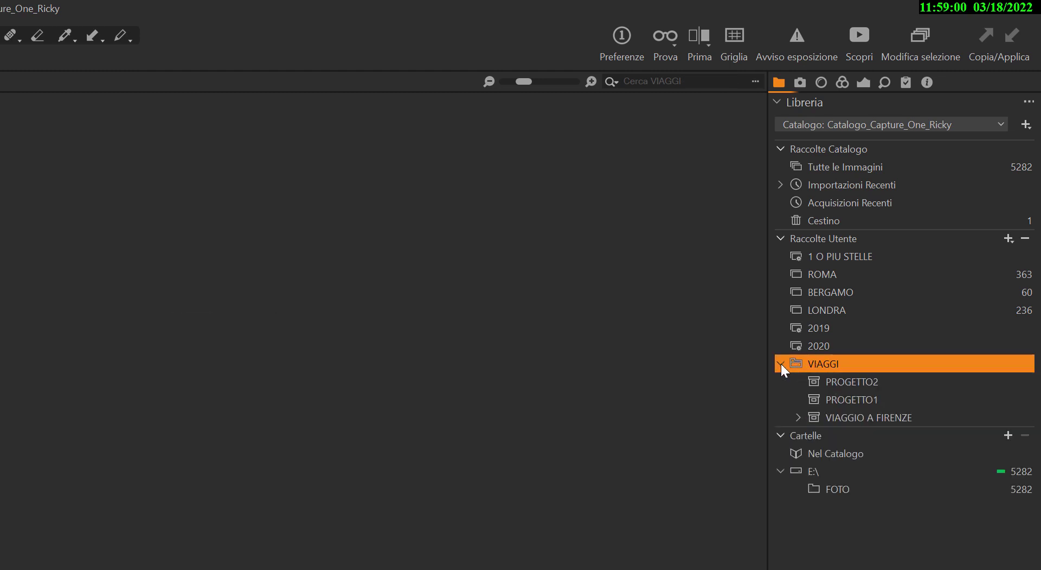
left_click(897, 384)
left_click(918, 399)
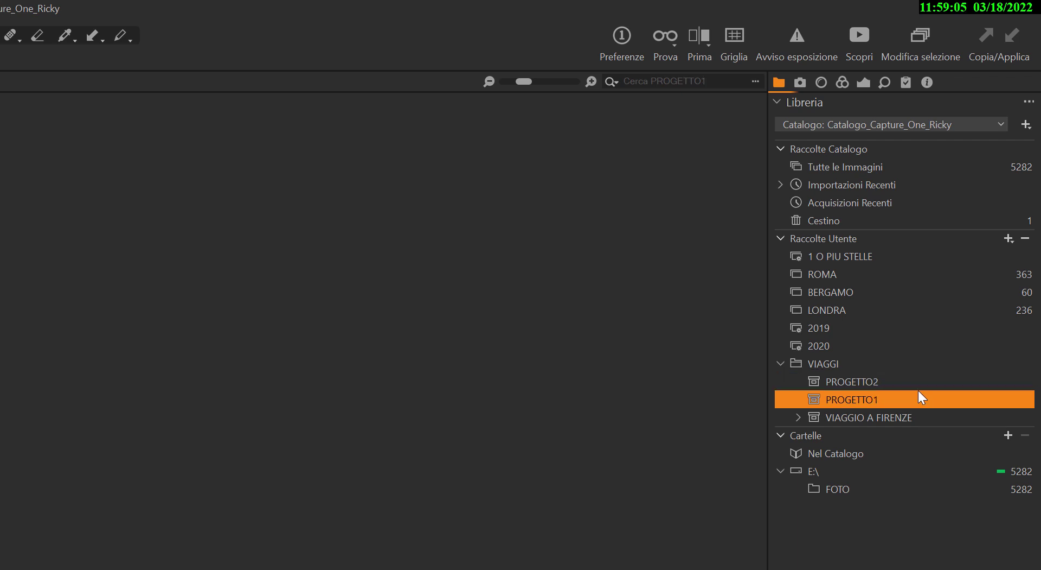
left_click(922, 383)
left_click(927, 417)
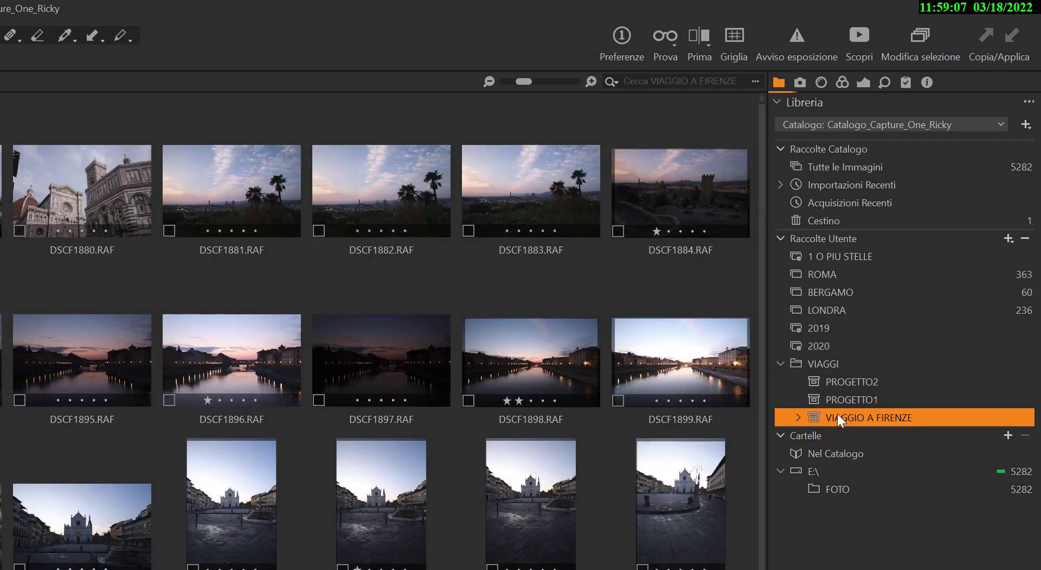
- View the FIRENZE and FOTO VERTICALI albums, collapse VIAGGI, and return to Tutte le Immagini
left_click(799, 417)
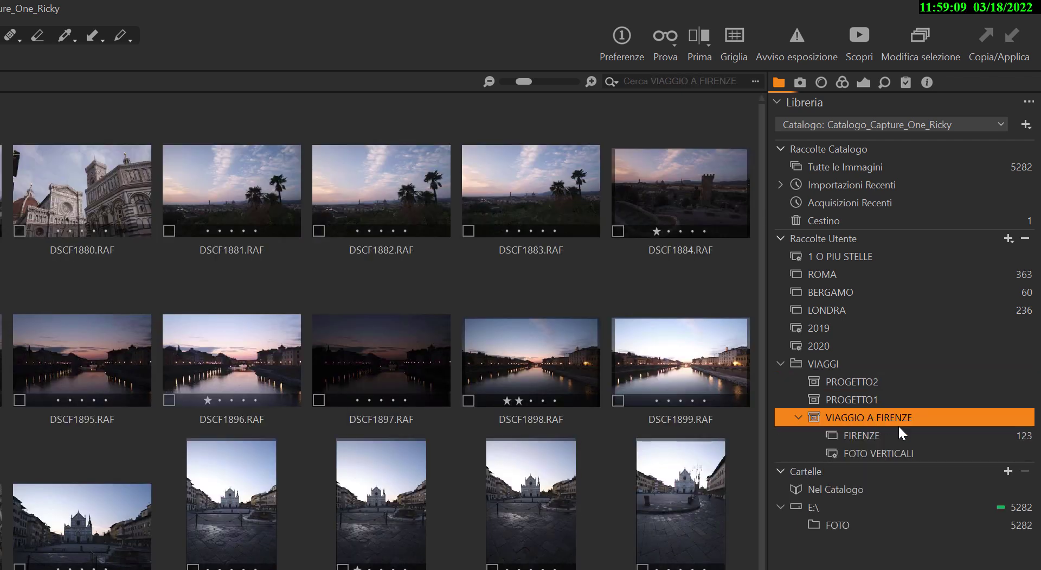
left_click(898, 434)
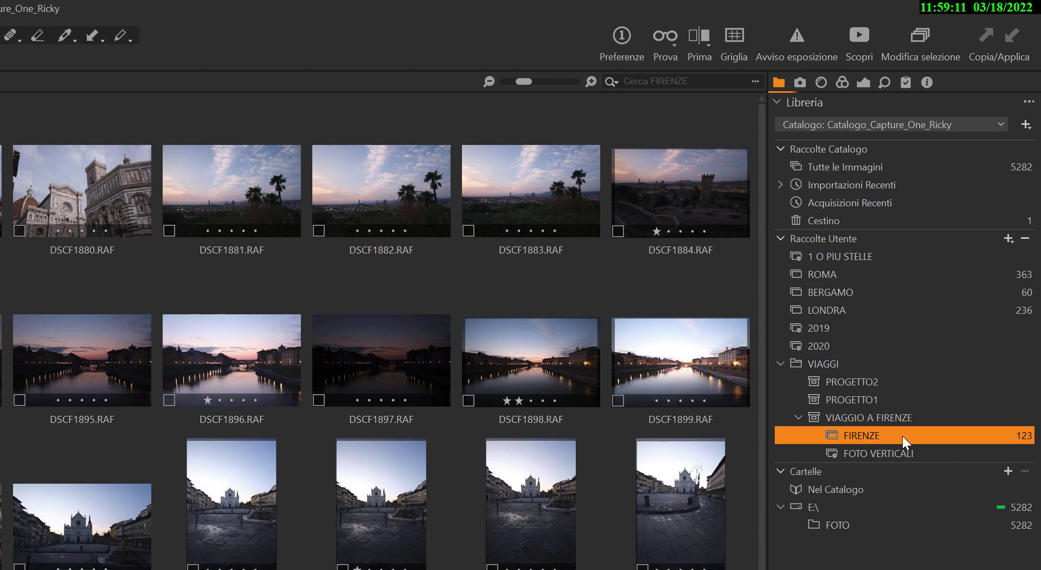
left_click(919, 452)
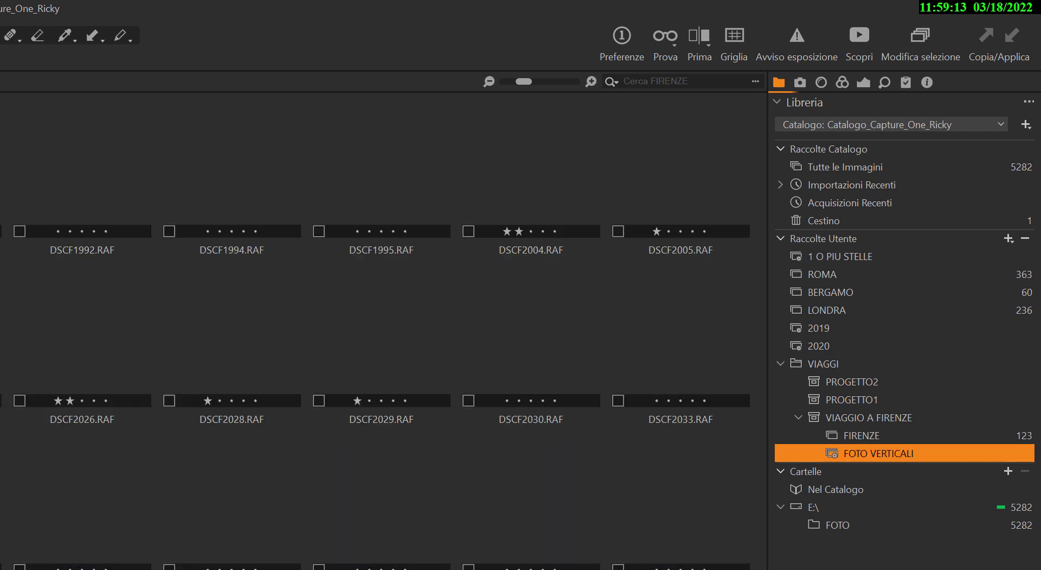
left_click(781, 363)
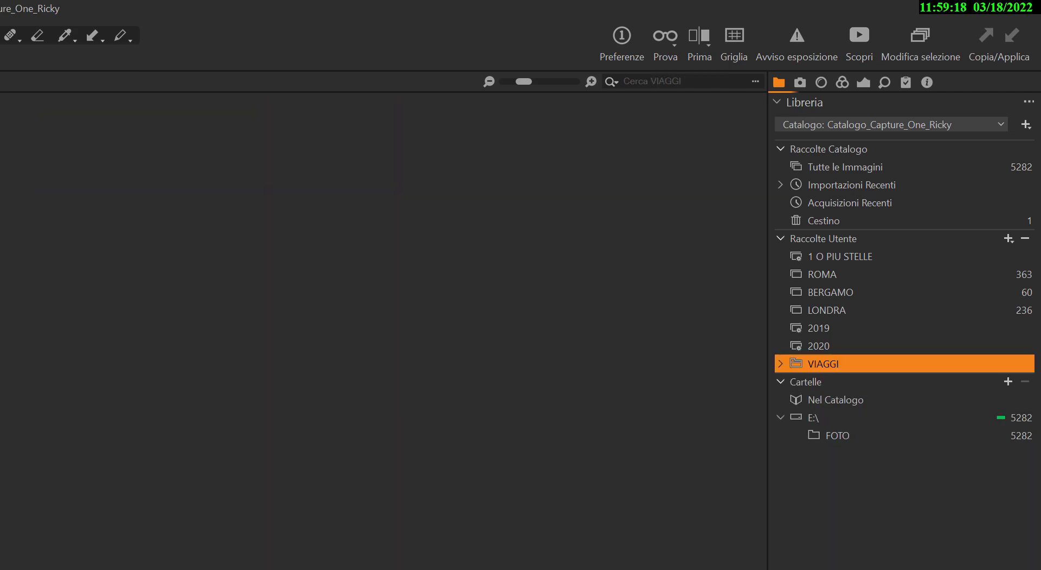
left_click(879, 172)
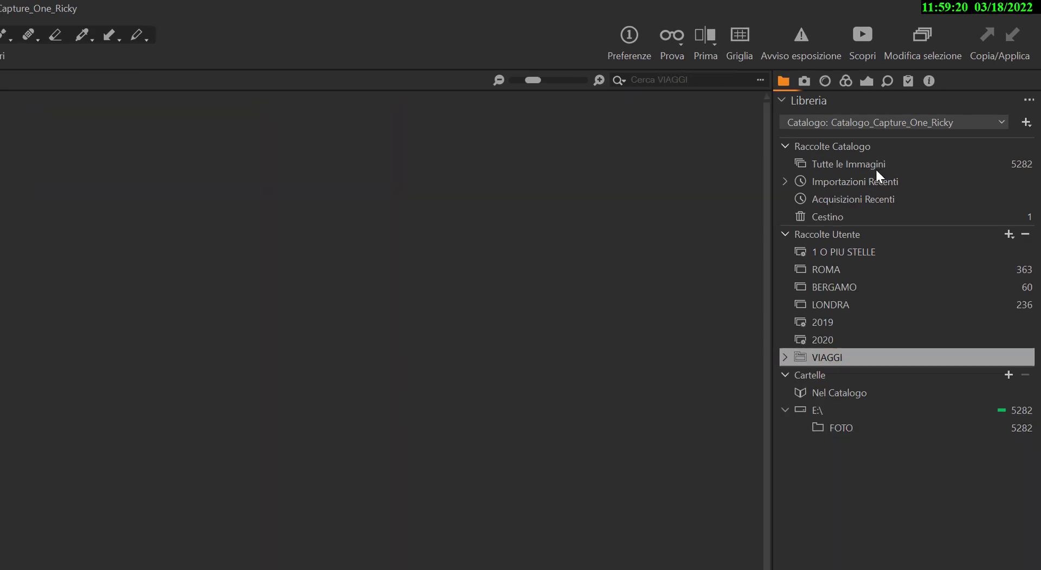